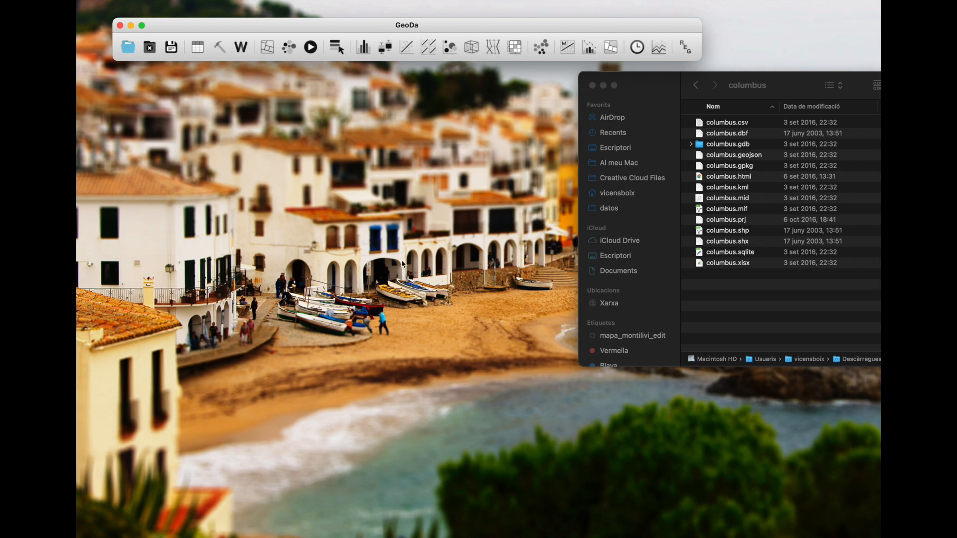
Load the Columbus Crime sample dataset and place its map window just below the main toolbar
click(129, 48)
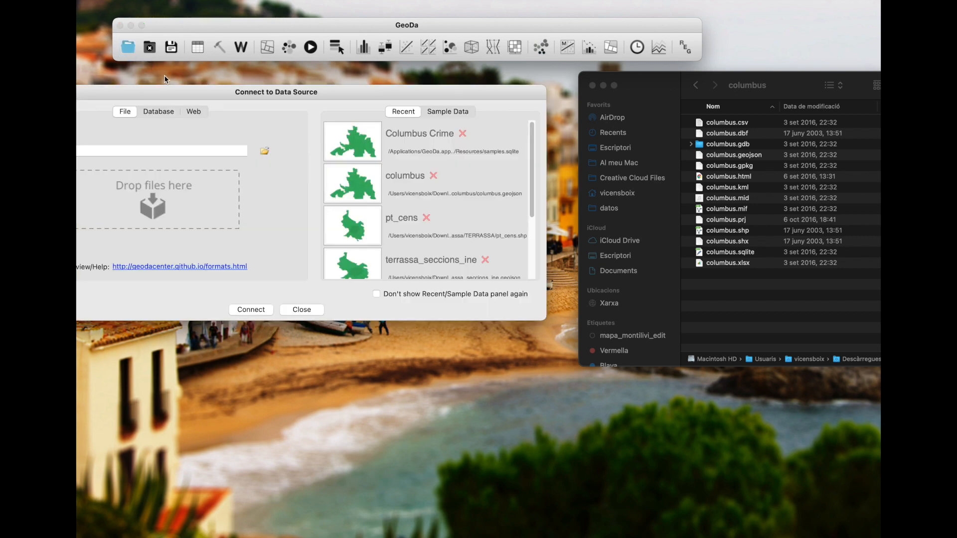
drag(177, 95, 306, 81)
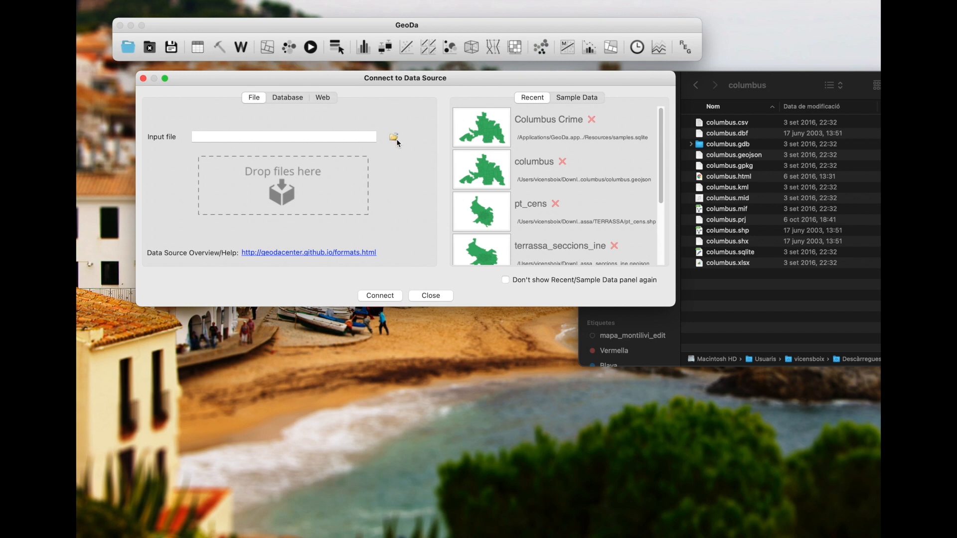
click(582, 97)
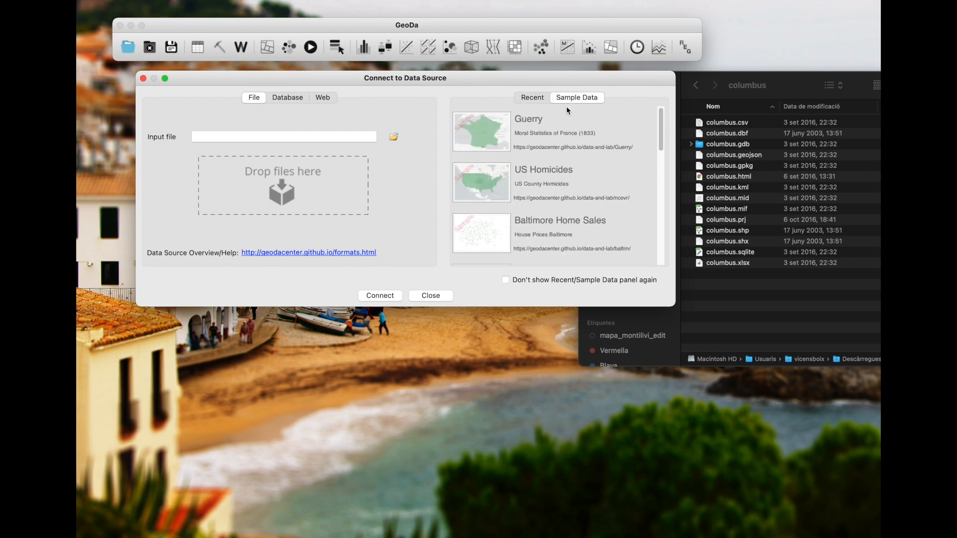
scroll(569, 162, down, 5)
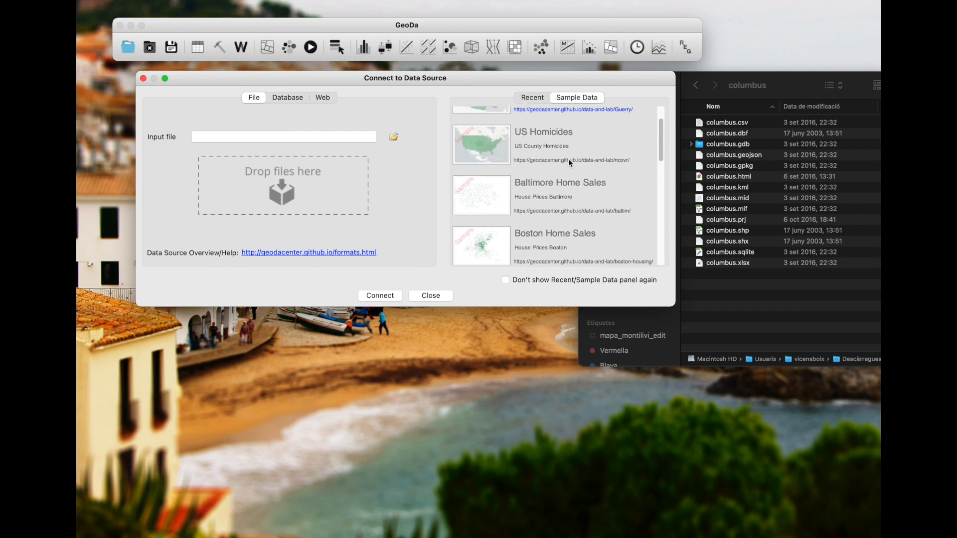
scroll(568, 158, down, 2)
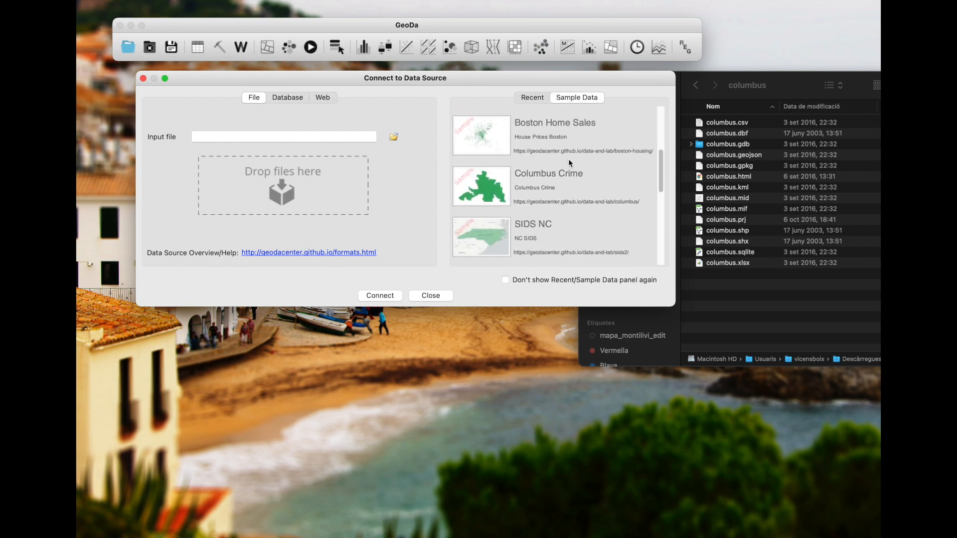
click(492, 190)
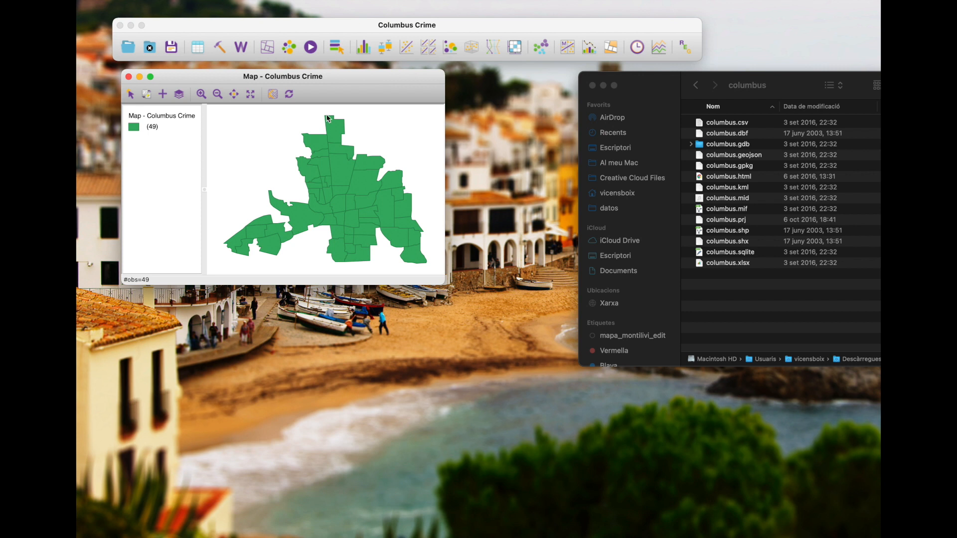
drag(331, 78, 323, 74)
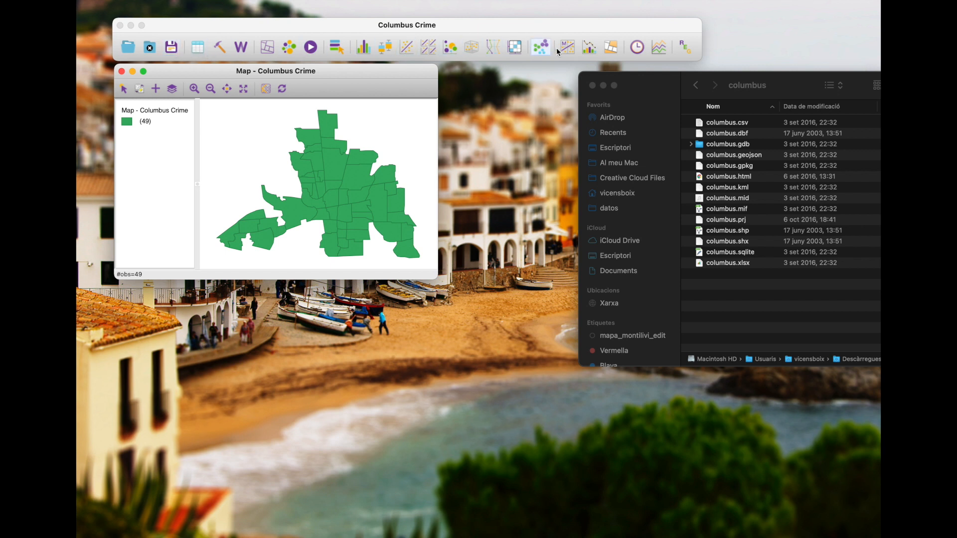
Examine the columns of the Columbus Crime attribute table, then minimize the table and close the columbus folder window
click(197, 48)
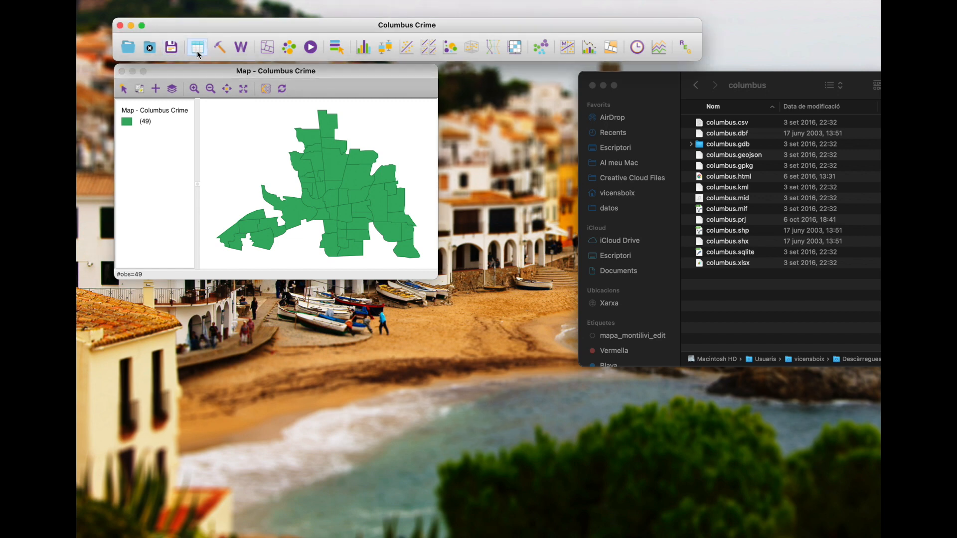
drag(248, 56, 264, 186)
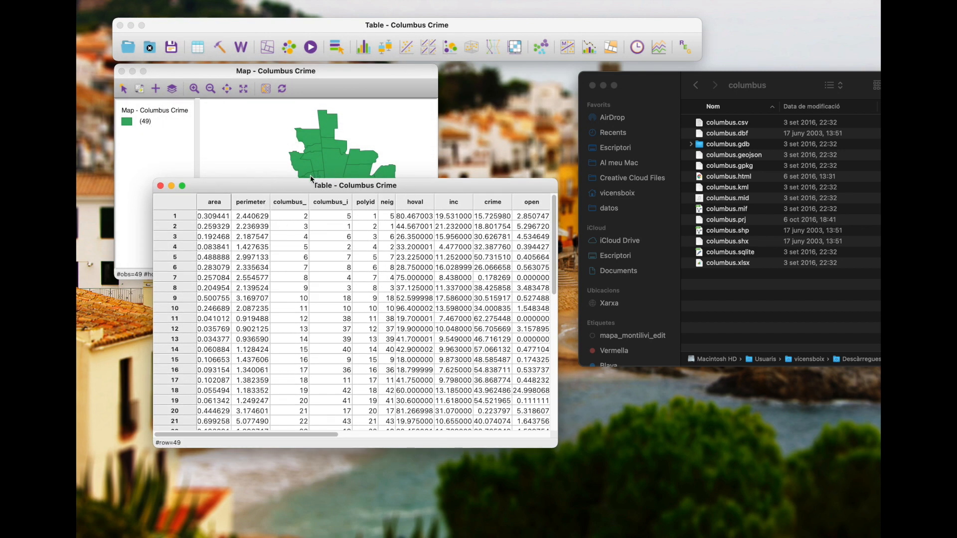
scroll(471, 243, right, 5)
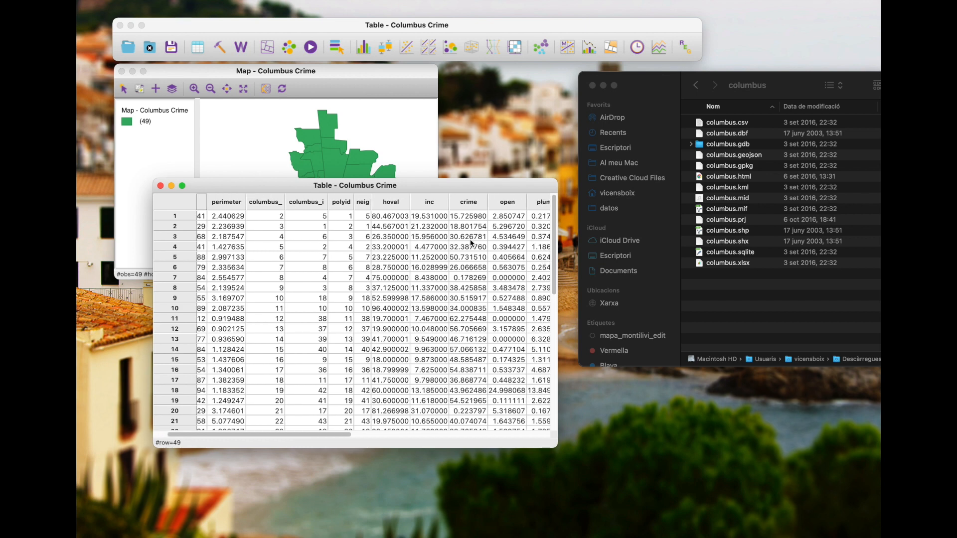
scroll(471, 243, right, 5)
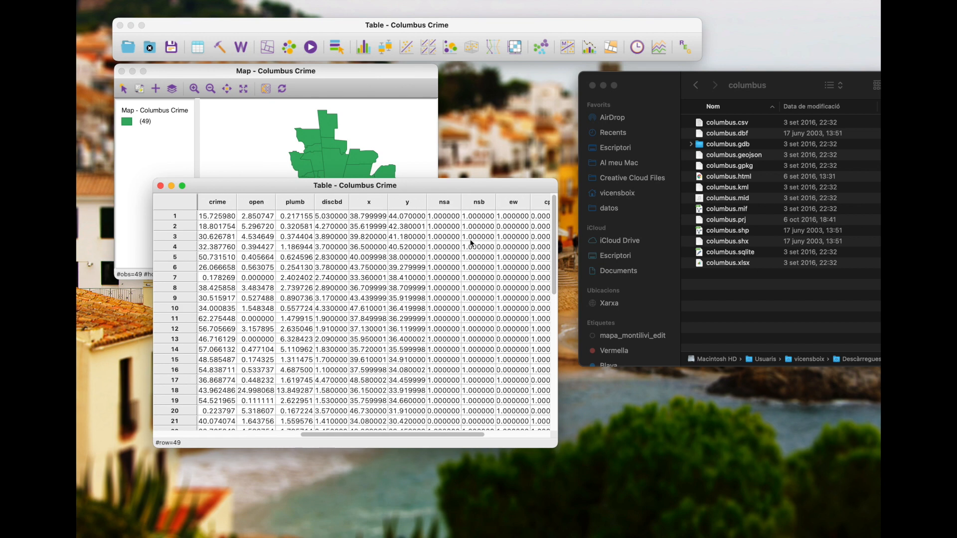
scroll(349, 248, left, 10)
scroll(350, 252, left, 4)
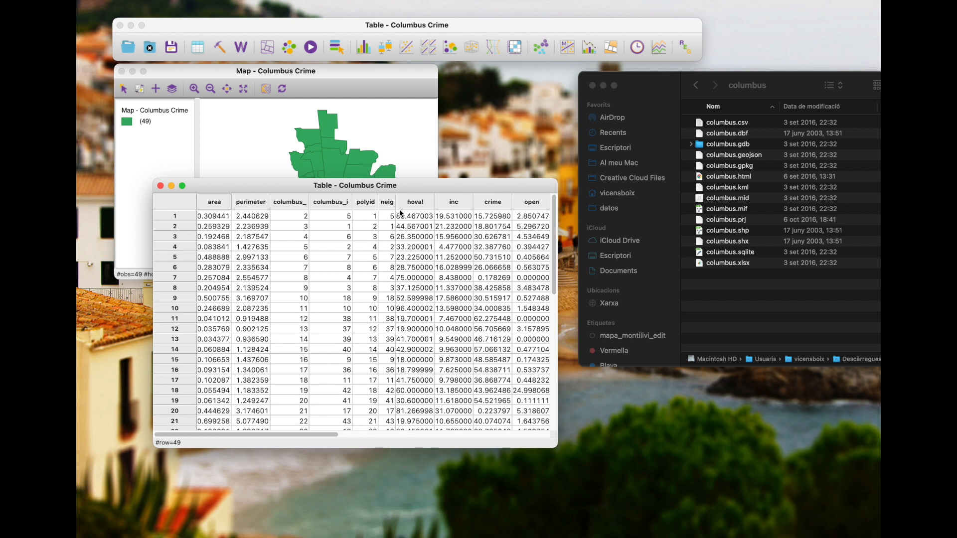
click(171, 186)
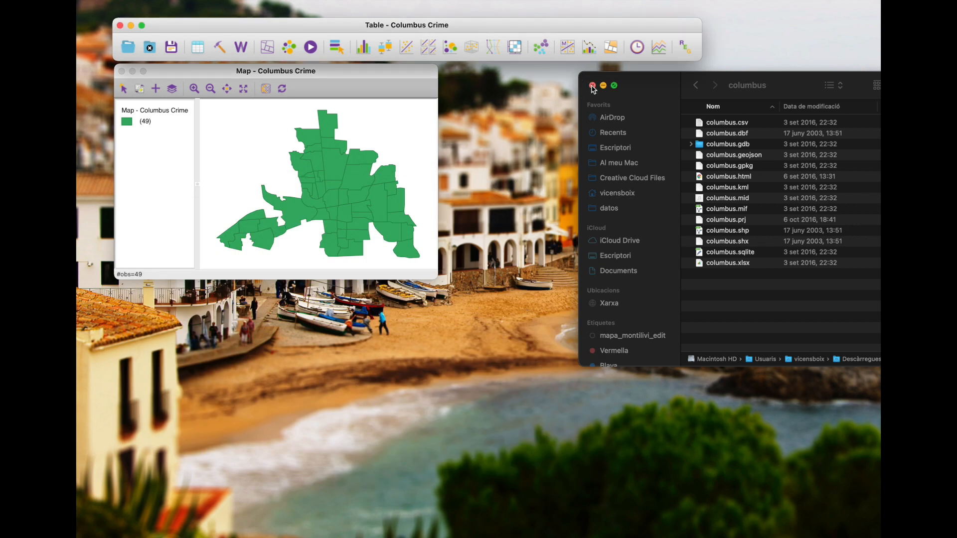
click(592, 86)
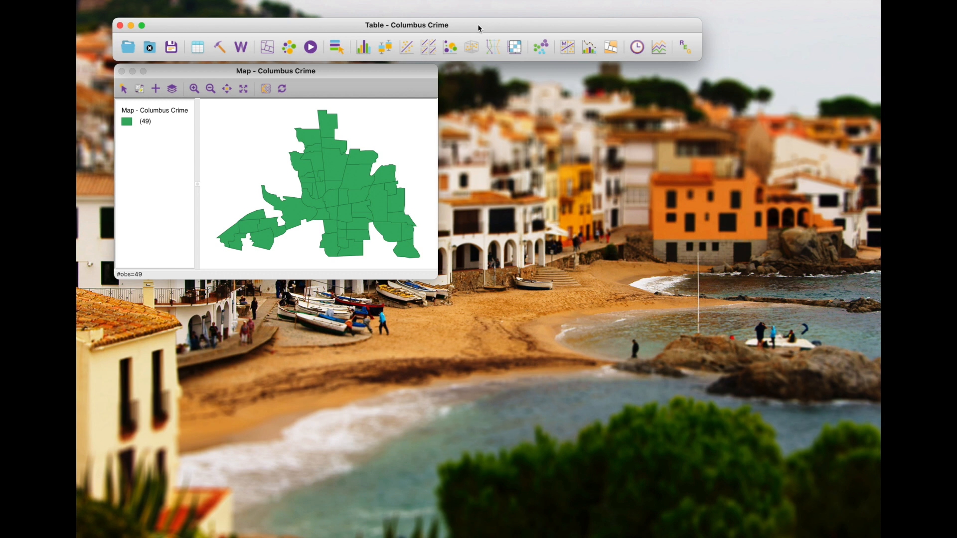
Create a histogram of the crime variable and place it beside the map
click(365, 52)
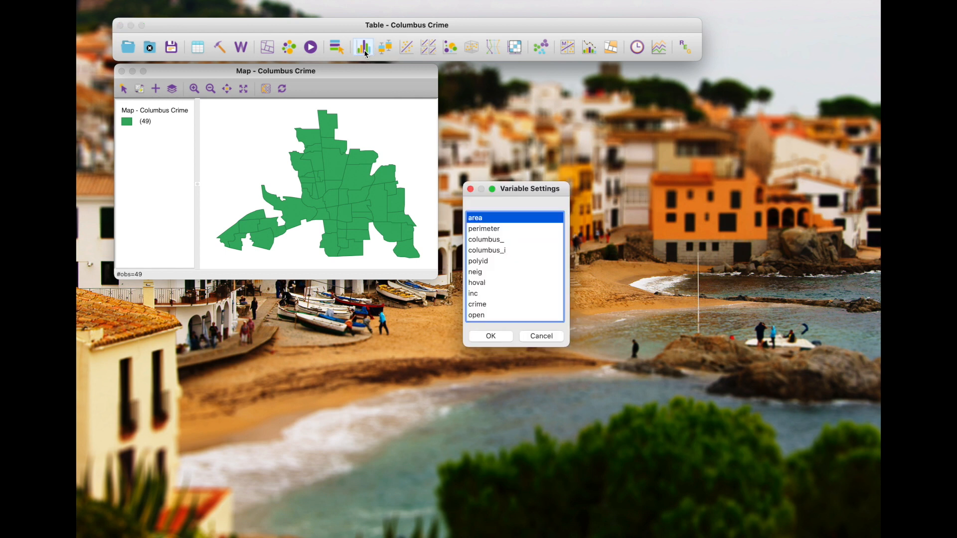
drag(520, 192, 499, 74)
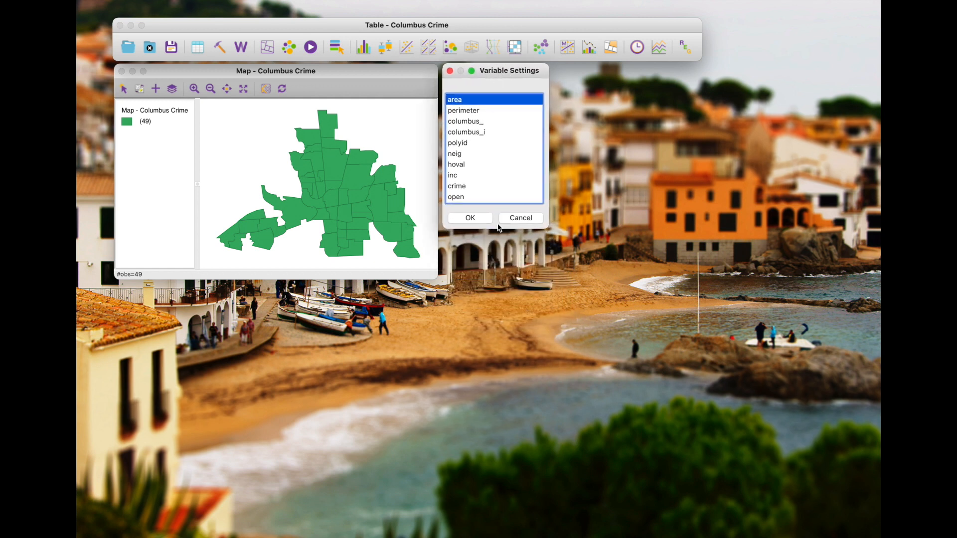
drag(497, 228, 493, 354)
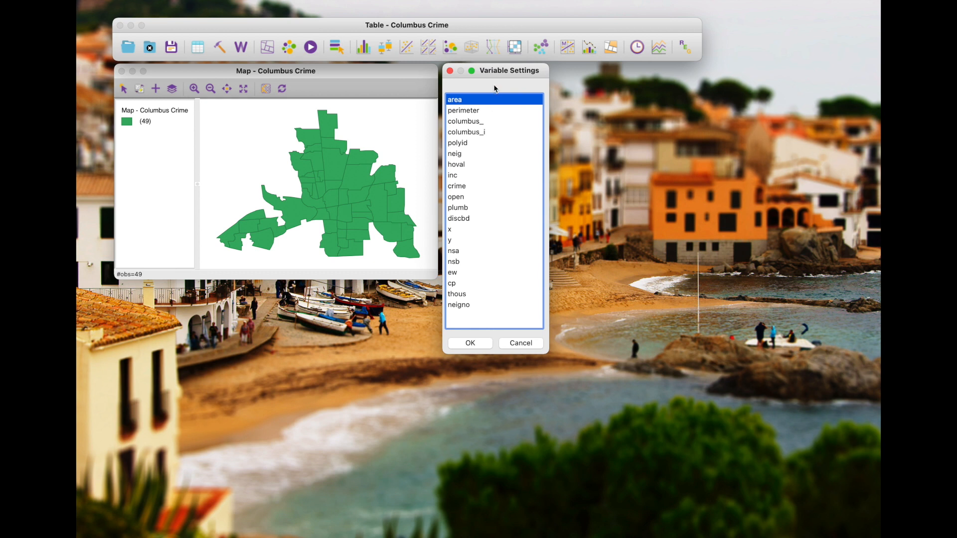
drag(497, 75, 496, 76)
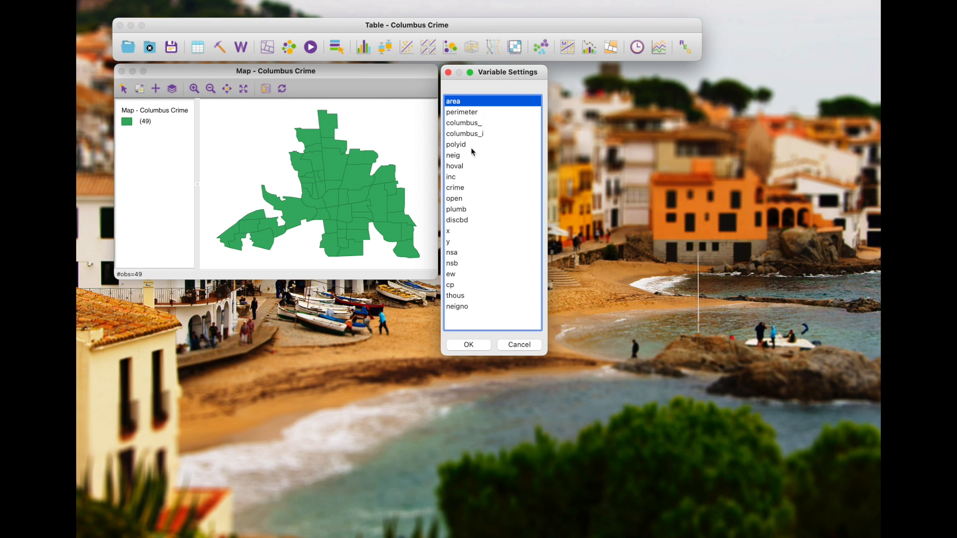
click(463, 189)
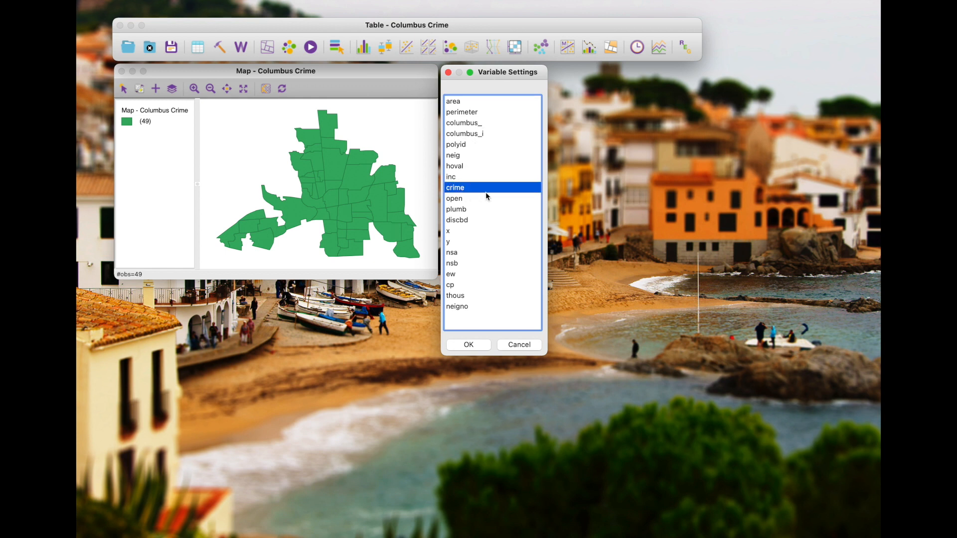
click(477, 347)
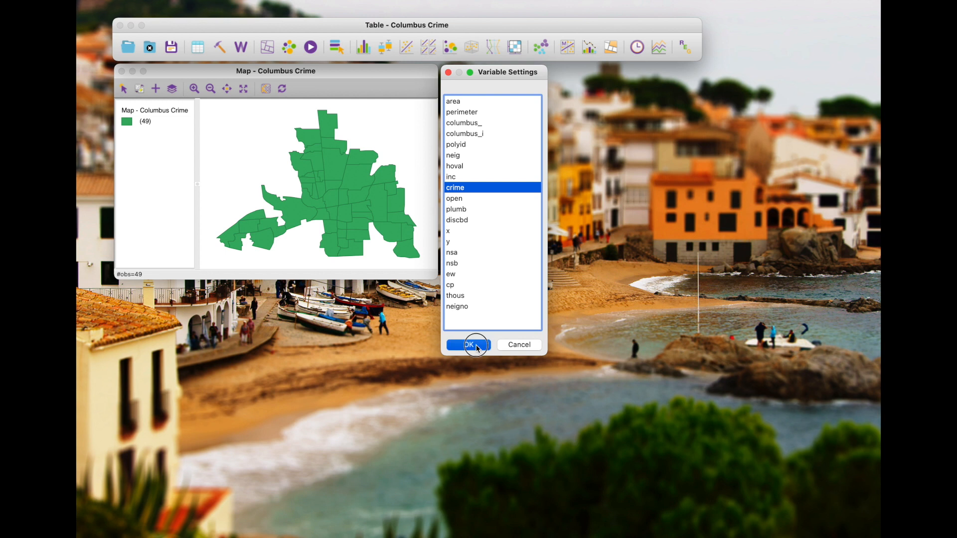
drag(371, 58, 655, 75)
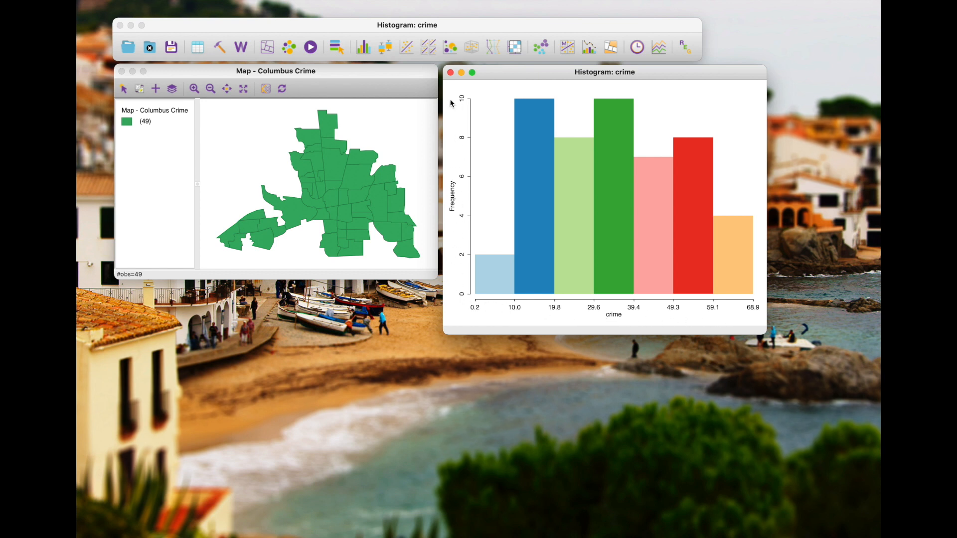
Select the crime histogram's bins one at a time, ending with the lowest (0.2–10.0), to compare their areas on the linked map
mouse_move(519, 271)
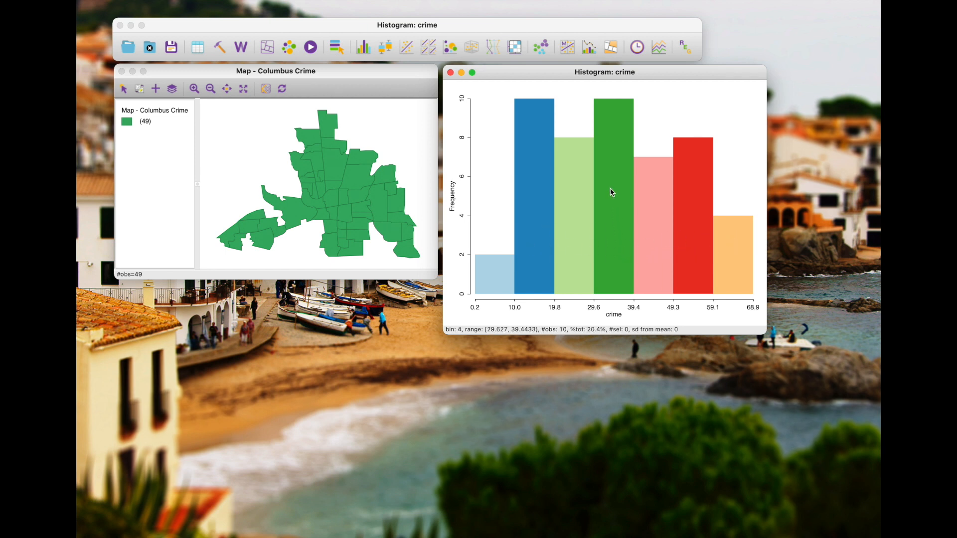
click(617, 168)
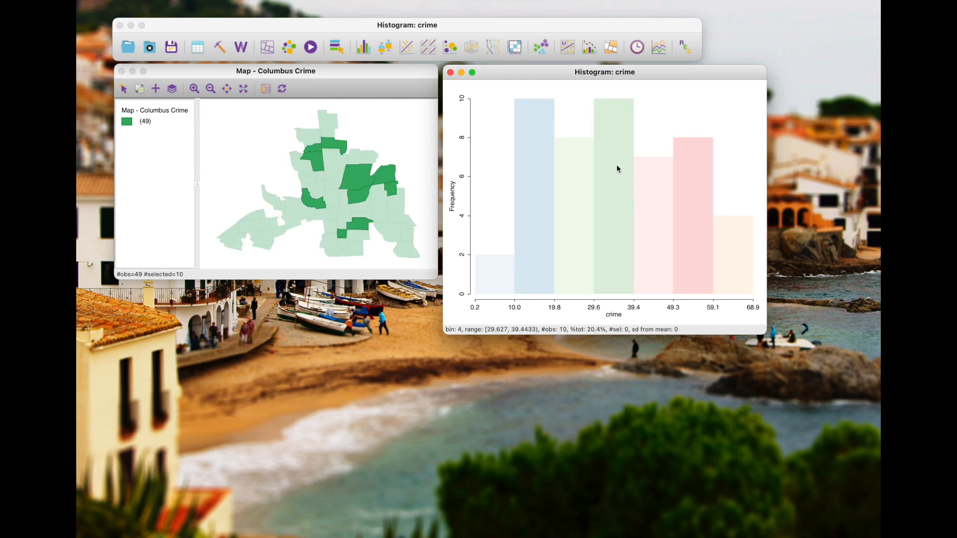
click(657, 190)
click(692, 198)
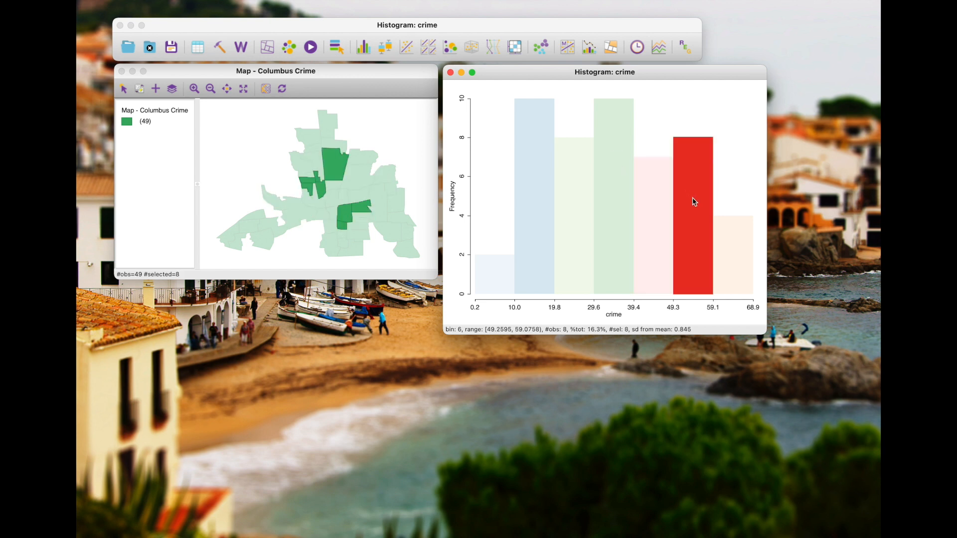
click(737, 256)
click(615, 252)
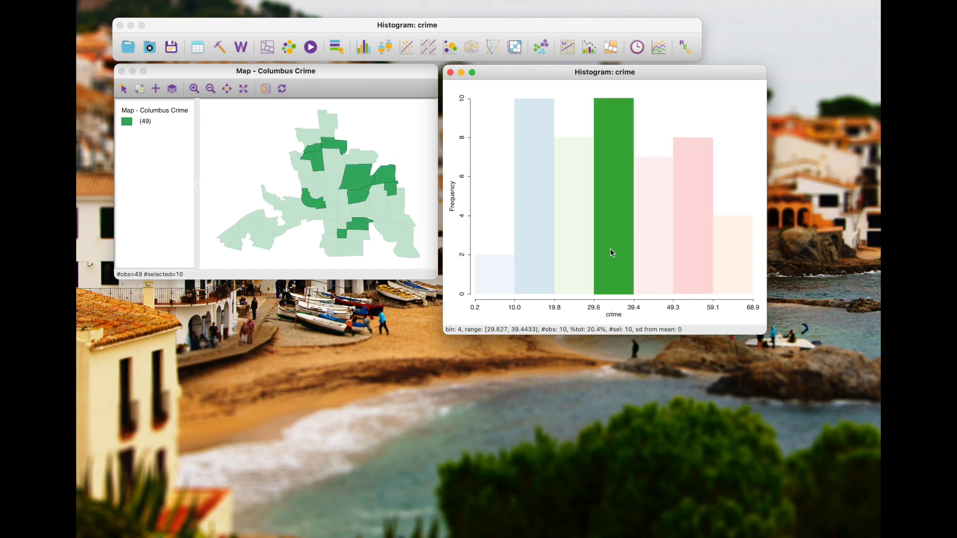
click(573, 247)
click(533, 237)
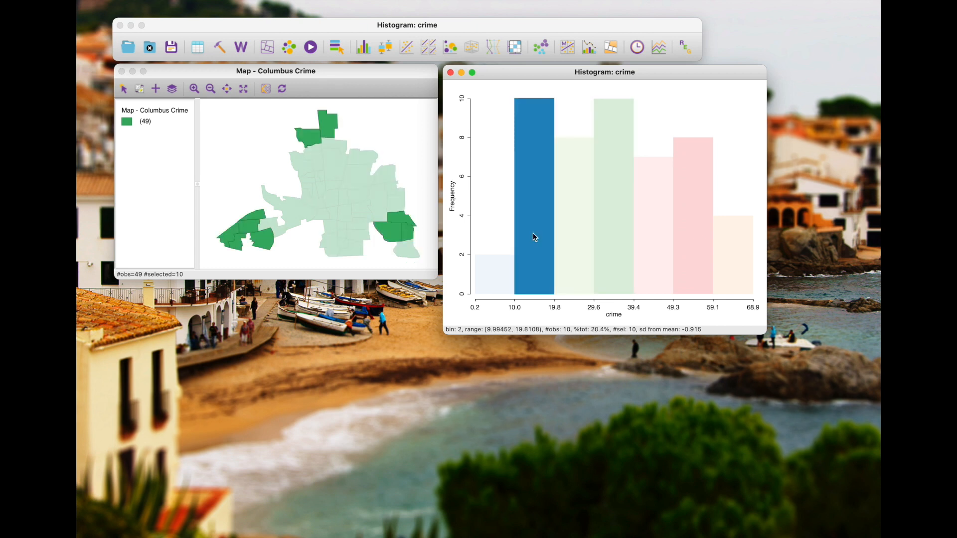
click(501, 275)
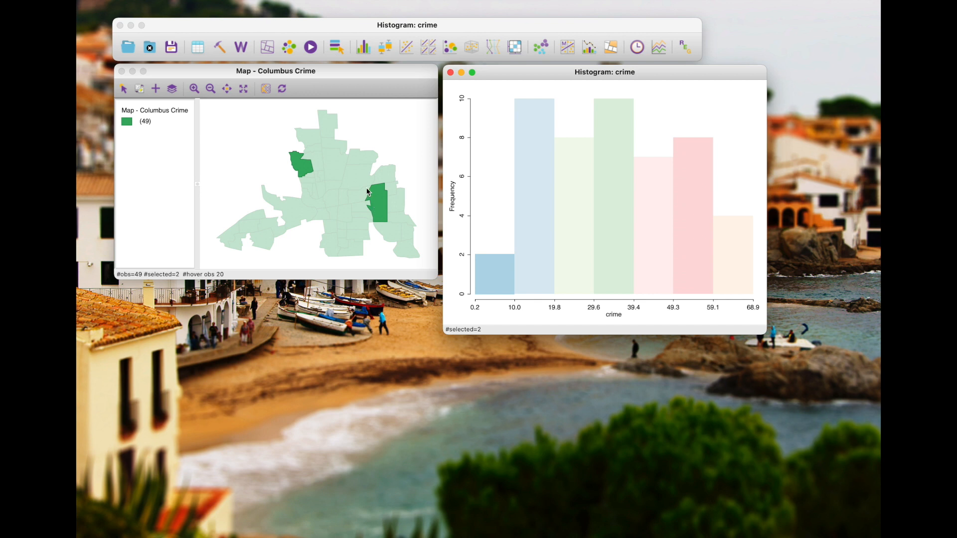
Inspect the 10.0–19.8 crime bin on the linked map, then the three highest bins individually, from 59.1–68.9 down to 39.4–49.3
click(534, 196)
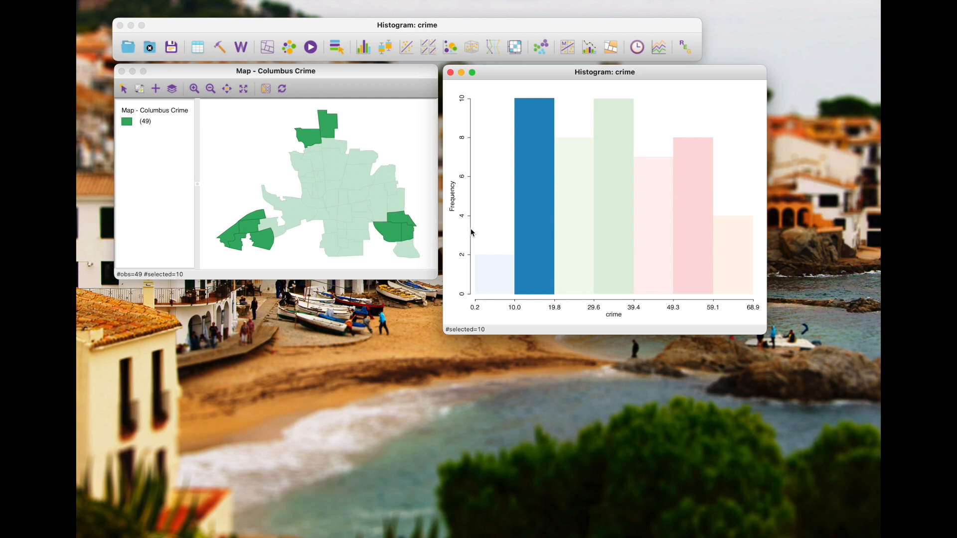
click(725, 238)
click(699, 235)
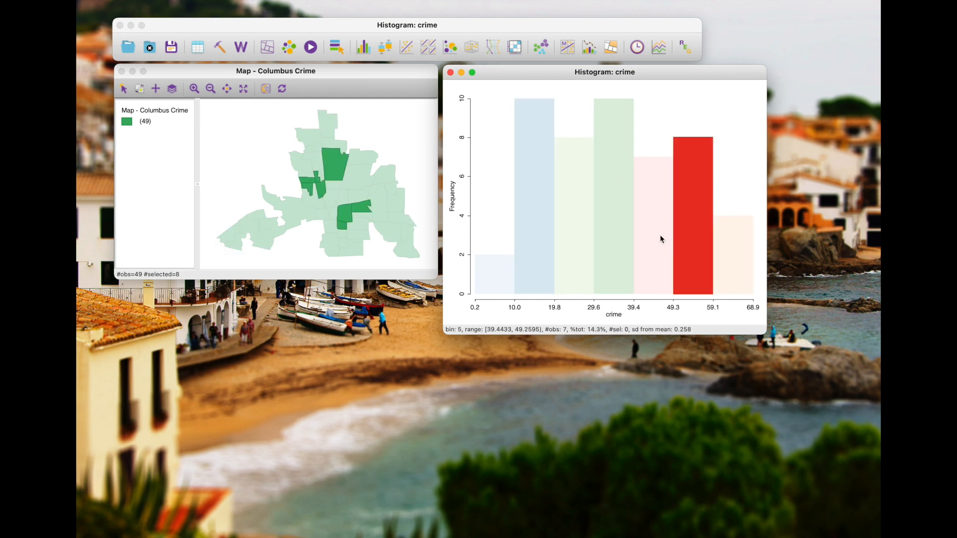
click(659, 235)
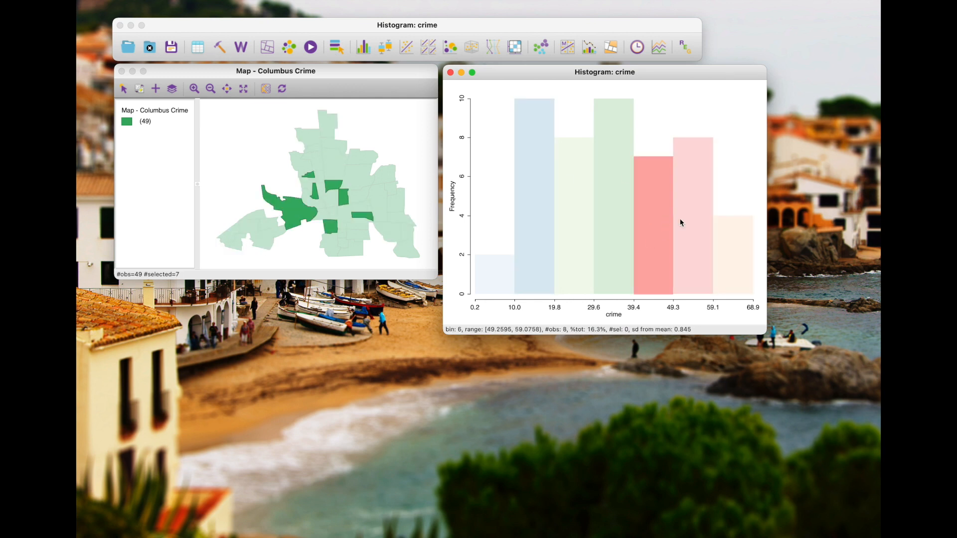
Compare adjacent crime bins on the map by box-selecting the three highest, the two highest, the two lowest, and the two highest again
drag(662, 227, 729, 264)
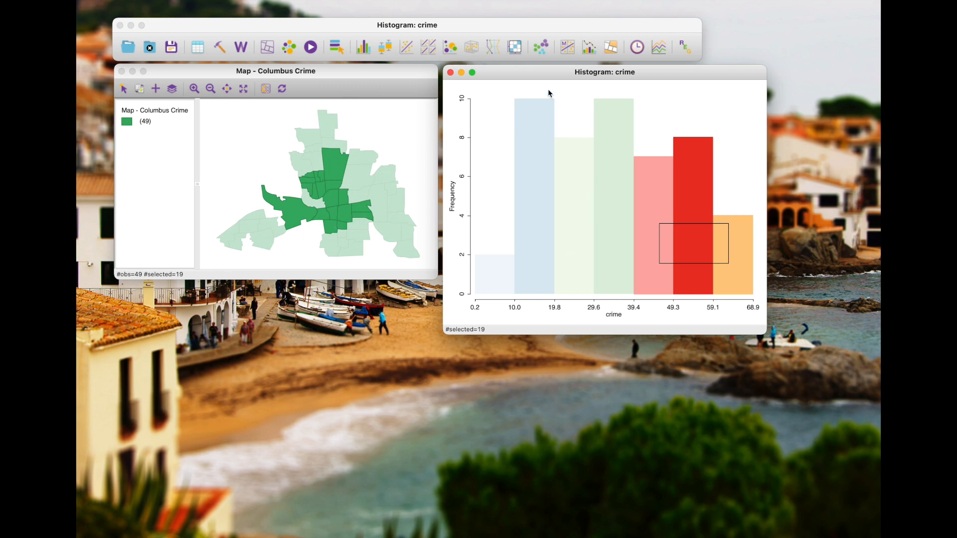
drag(575, 74, 574, 74)
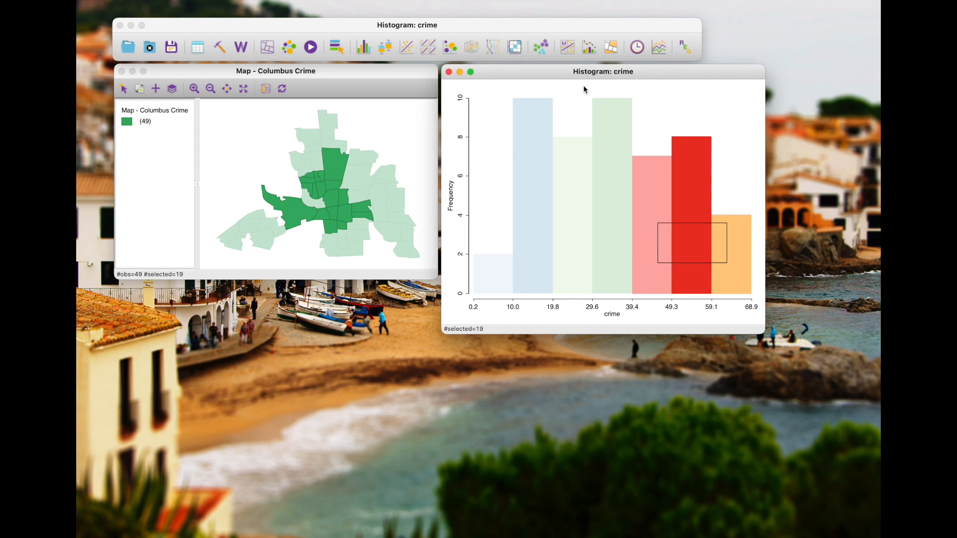
click(684, 180)
drag(694, 228, 730, 262)
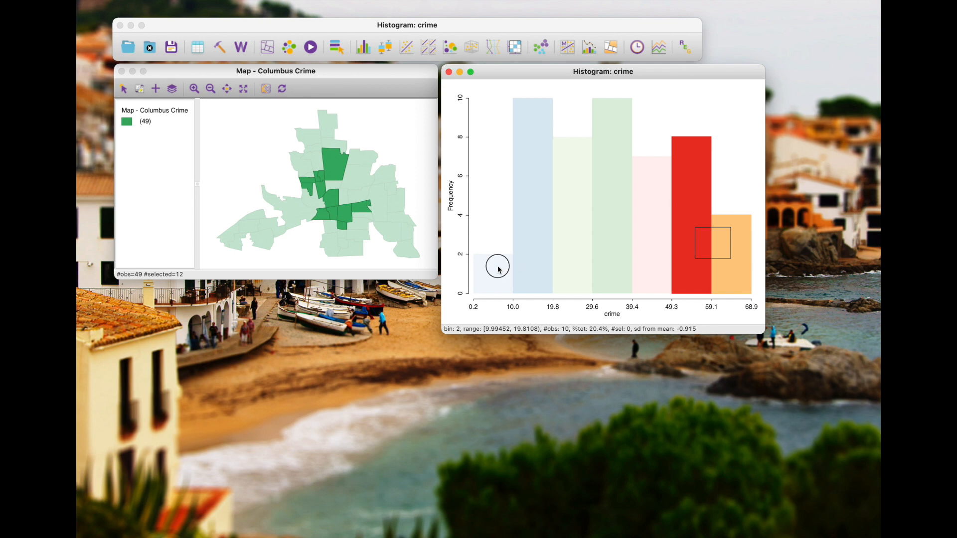
drag(498, 267, 537, 274)
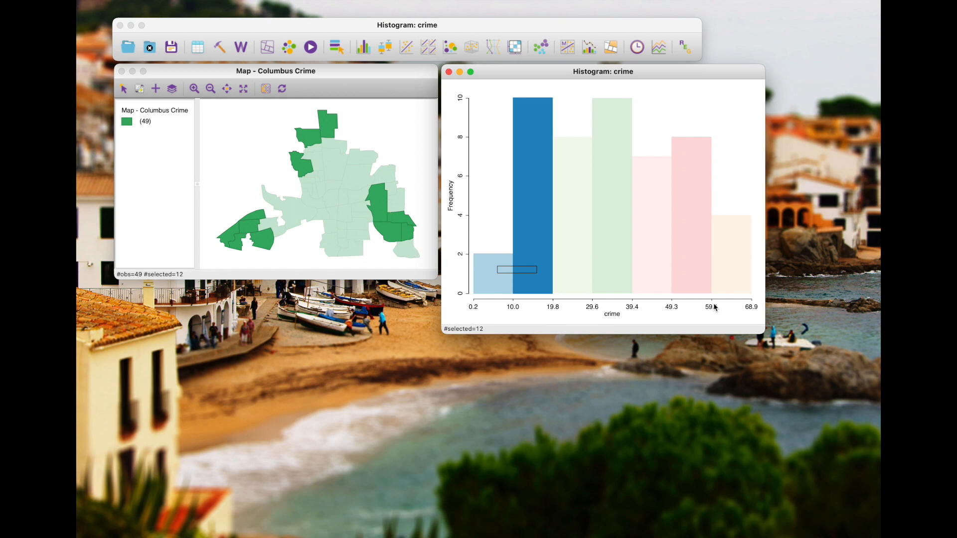
drag(700, 257, 736, 282)
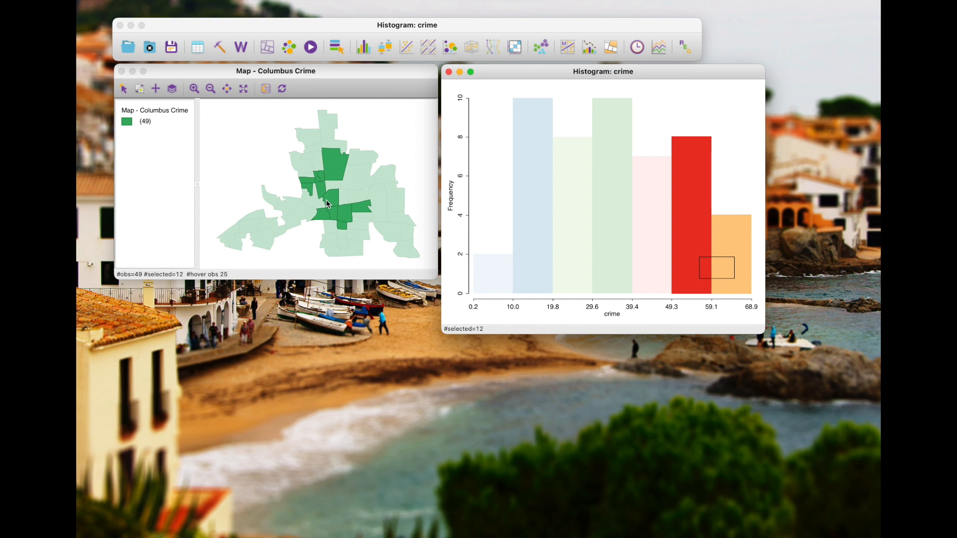
Clear the current selection and set the number of intervals in the crime histogram to 5
click(657, 107)
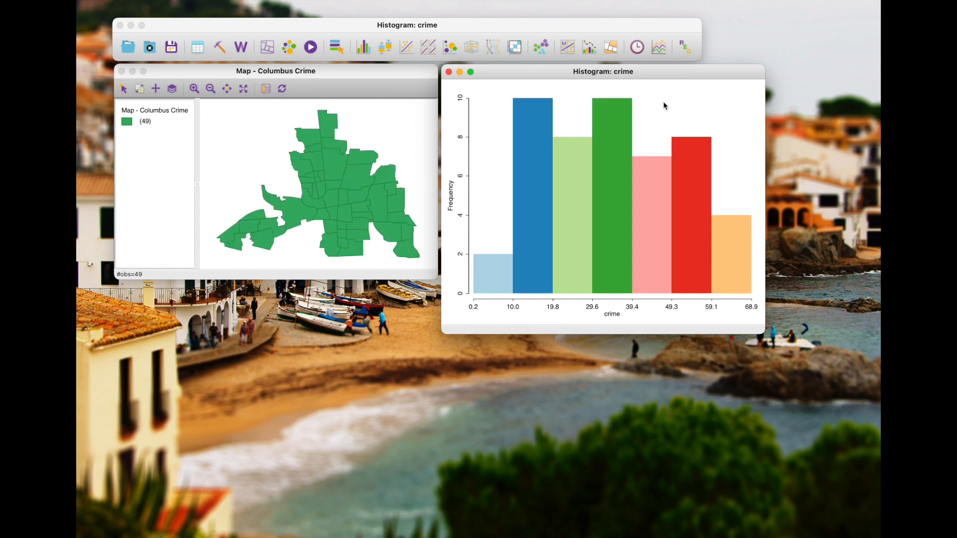
right_click(663, 103)
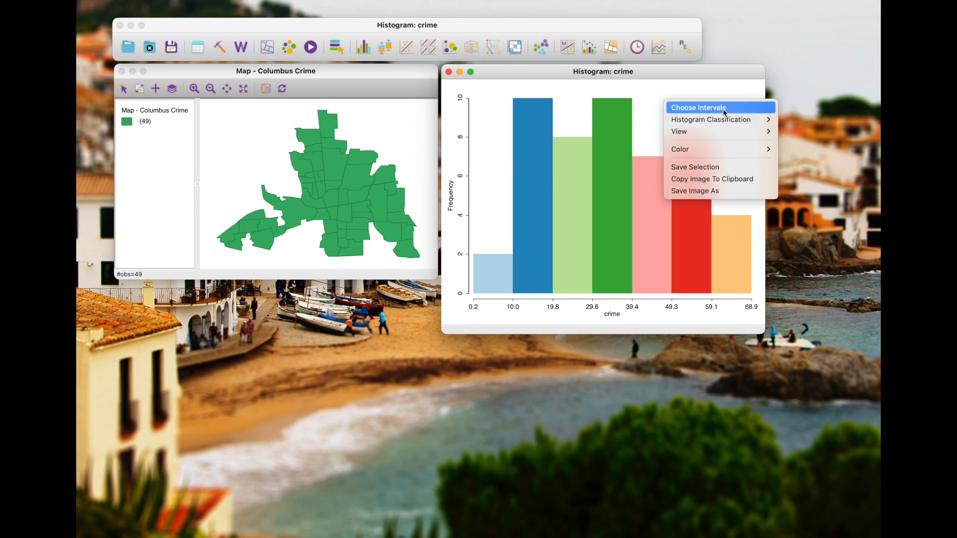
mouse_move(724, 123)
click(722, 109)
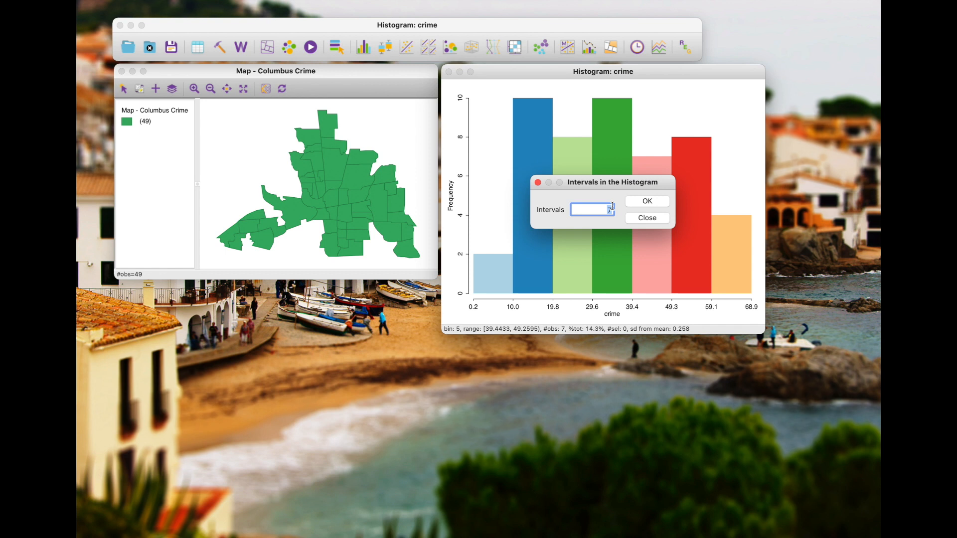
text(5)
click(646, 203)
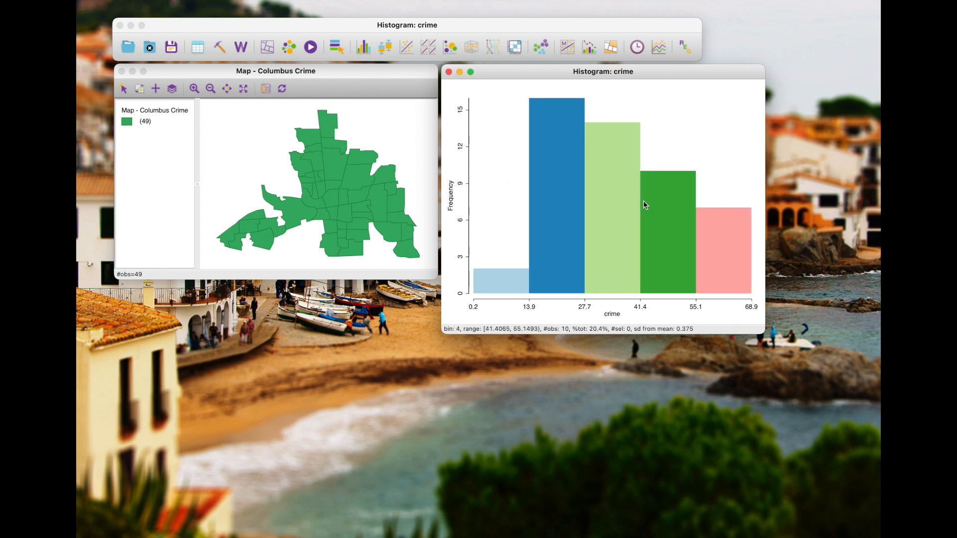
Select the three highest crime bins one at a time, from 55.1–68.9 down to 27.7–41.4, to inspect their areas on the map
click(724, 261)
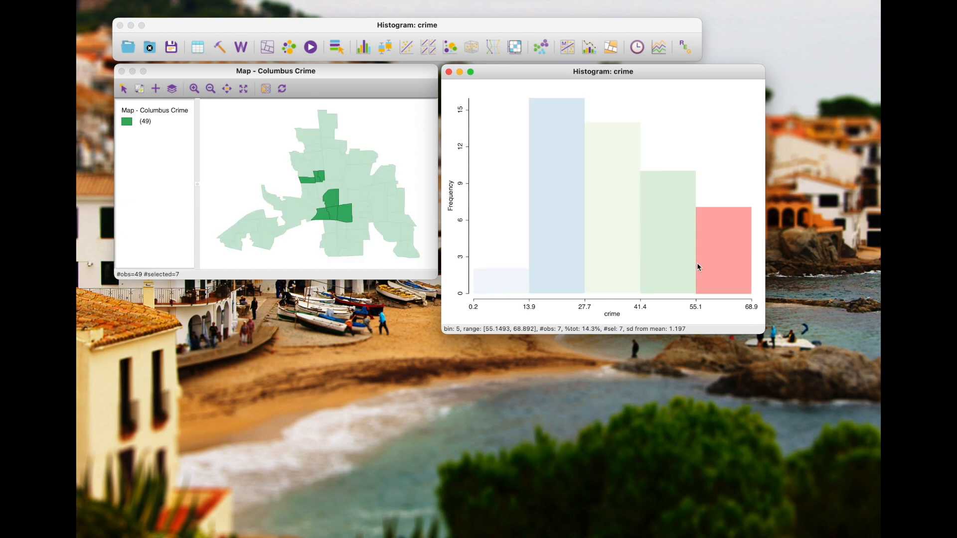
click(666, 265)
click(613, 263)
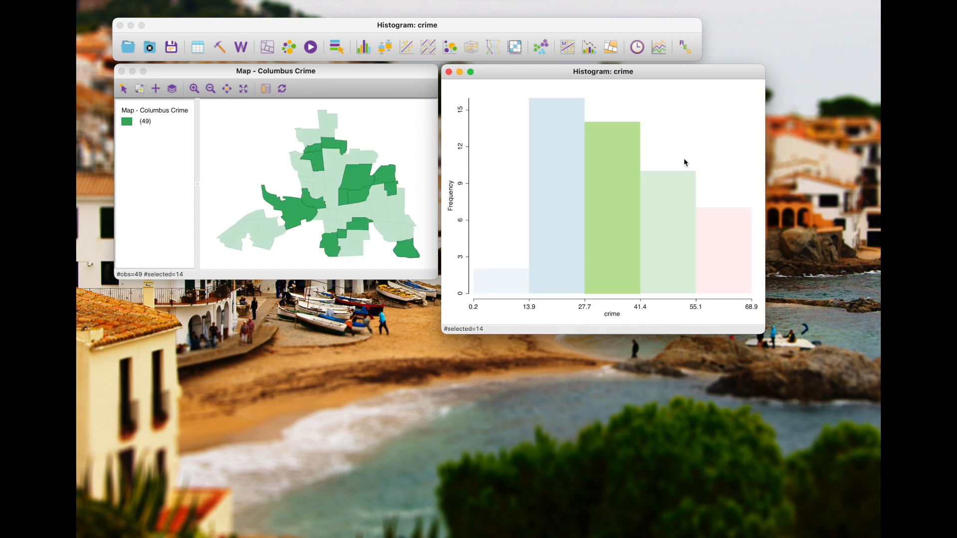
Set the number of intervals in the crime histogram to 10
right_click(729, 106)
click(737, 109)
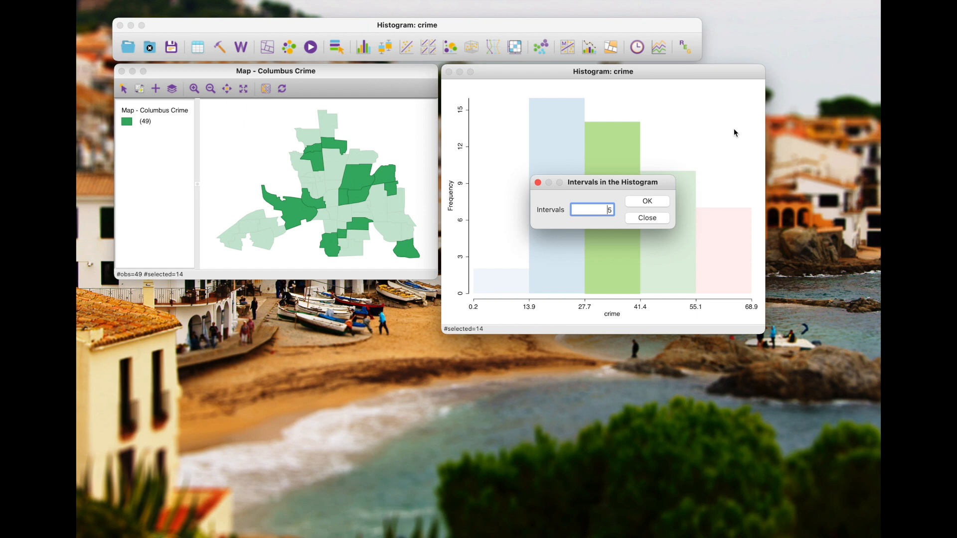
drag(606, 209, 618, 212)
text(10)
click(645, 201)
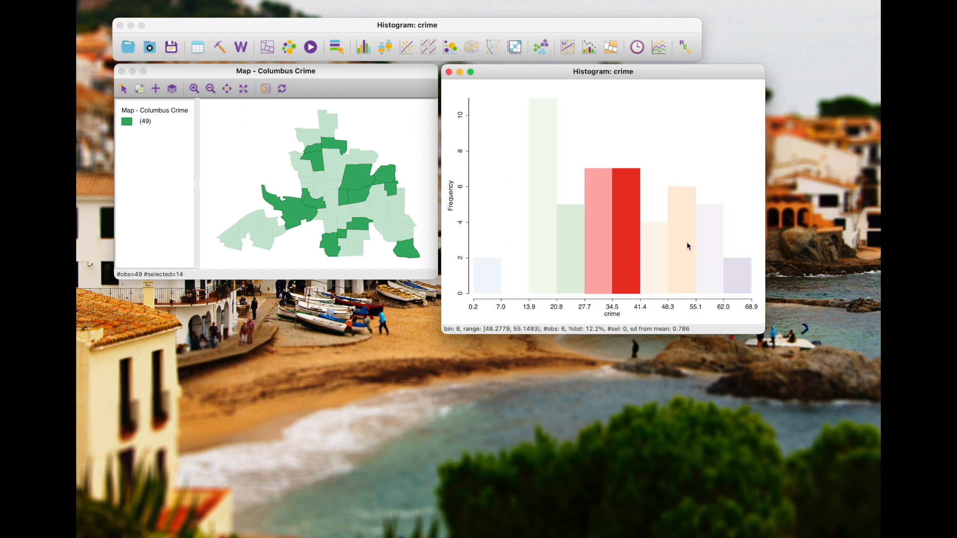
Inspect the 55.1–62.0 and 62.0–68.9 crime bins on the map, then box-select the three highest bins together
click(716, 175)
click(716, 260)
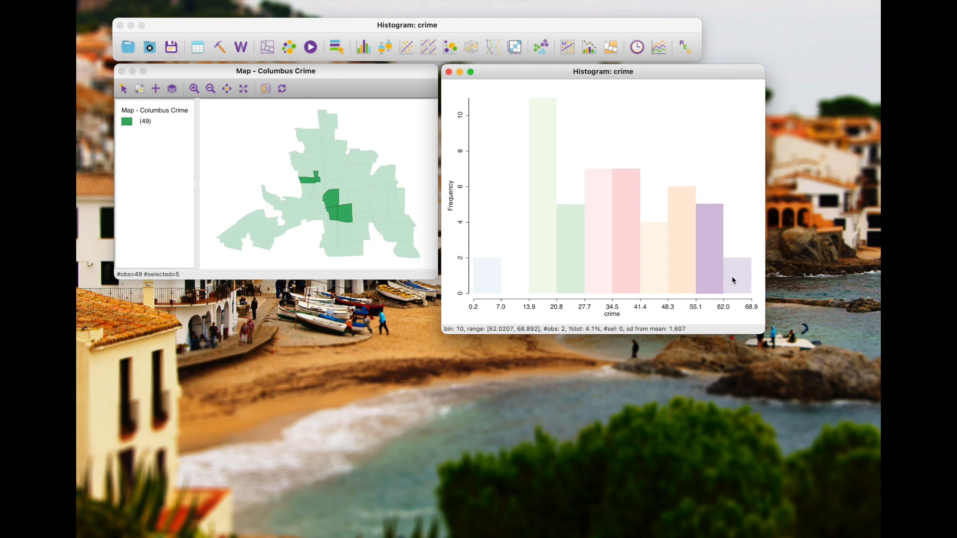
click(732, 277)
drag(712, 271, 737, 286)
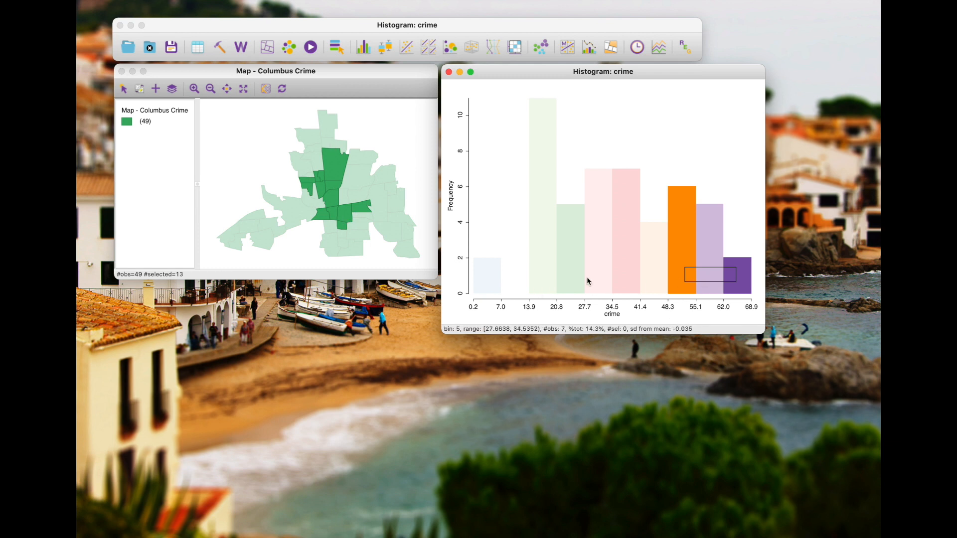
Review the settings for saving the selected areas as a variable, cancel without saving, and clear the selection
right_click(651, 120)
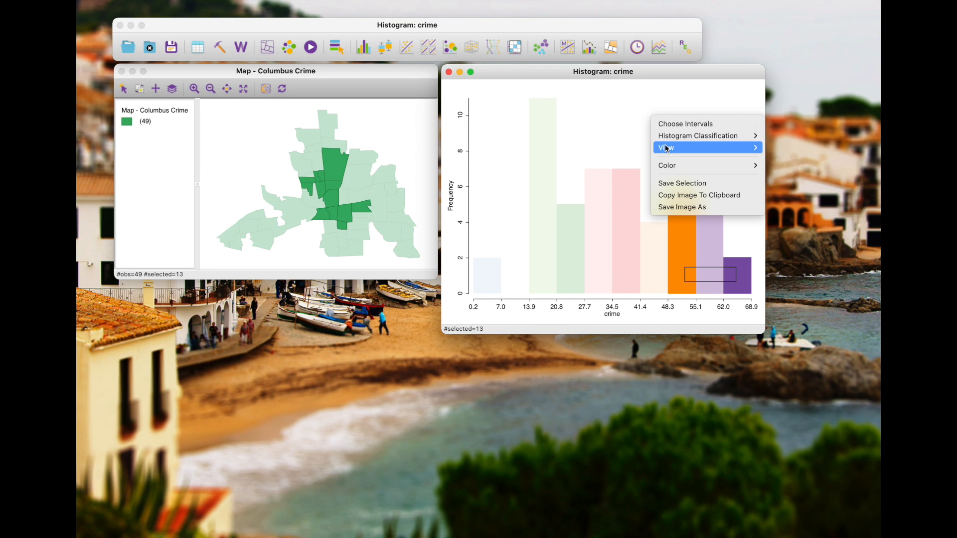
click(679, 185)
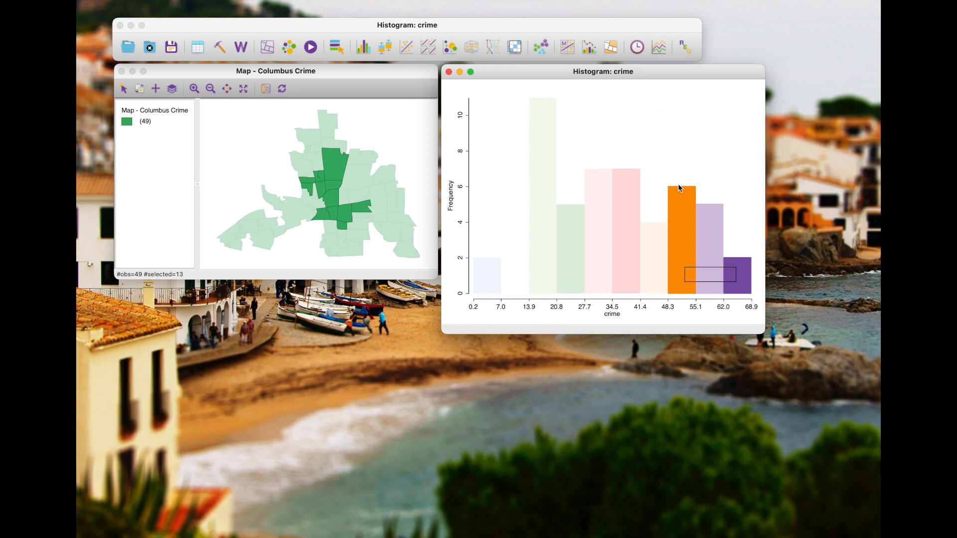
drag(407, 0, 431, 61)
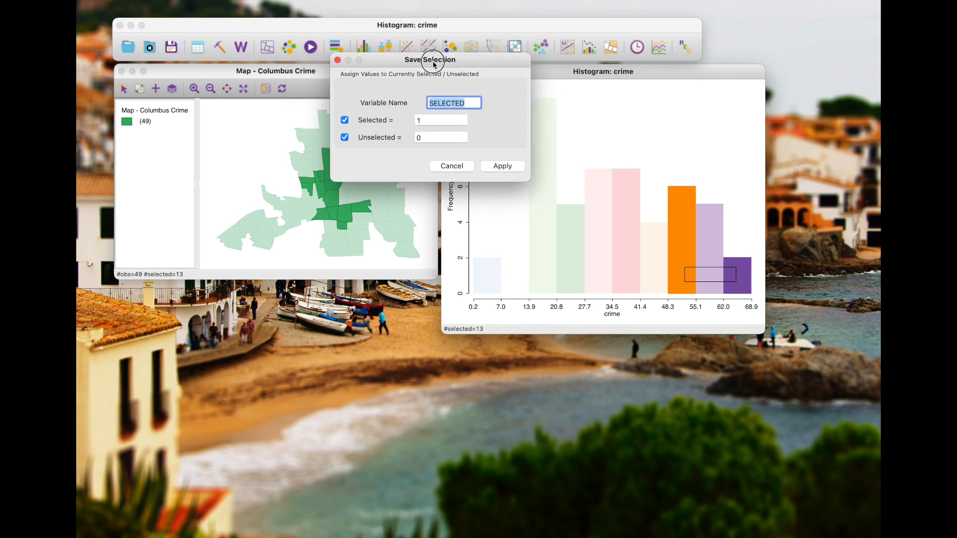
click(462, 168)
right_click(653, 140)
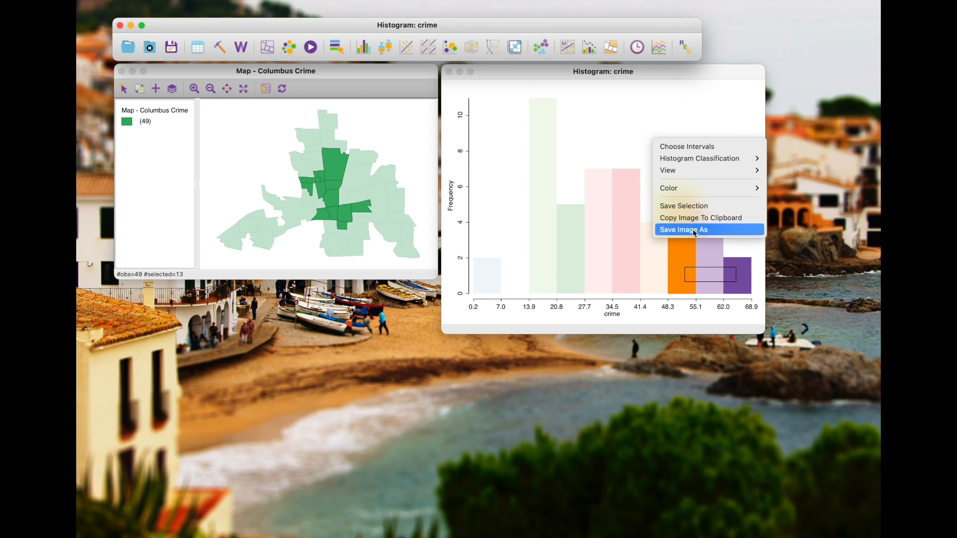
click(594, 94)
click(601, 97)
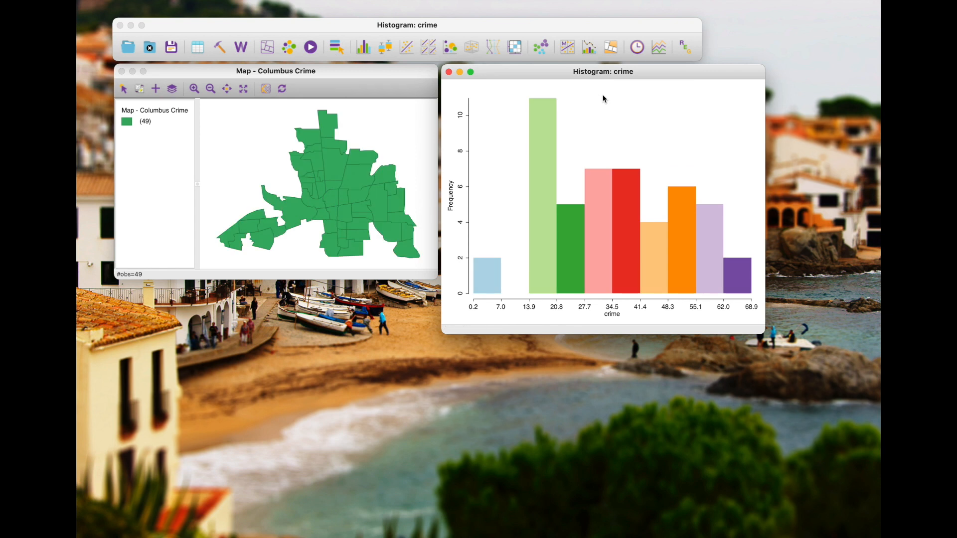
Box-select the two bins spanning 27.7–41.4, then the two spanning 13.9–27.7, to compare them on the map, and clear the selection
drag(610, 72, 611, 76)
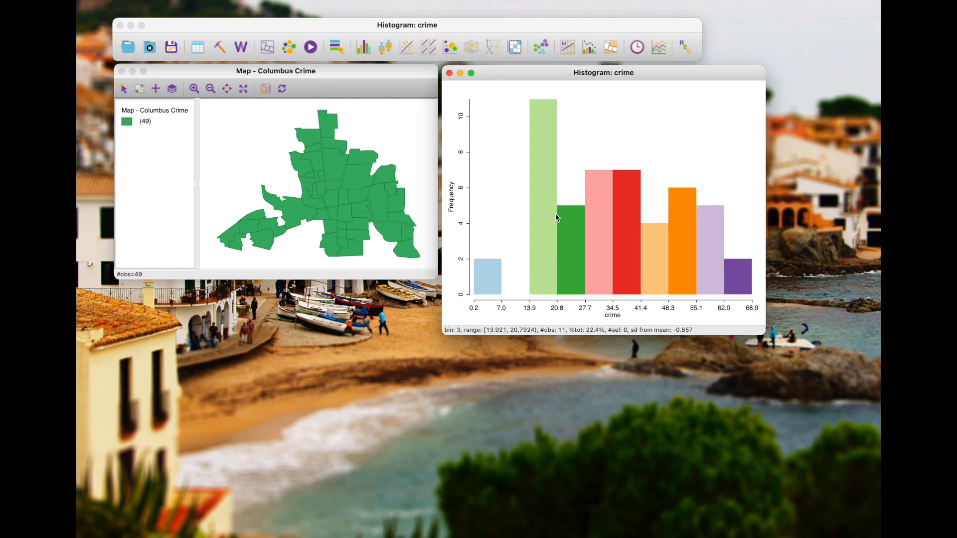
drag(601, 222, 624, 246)
drag(547, 241, 567, 249)
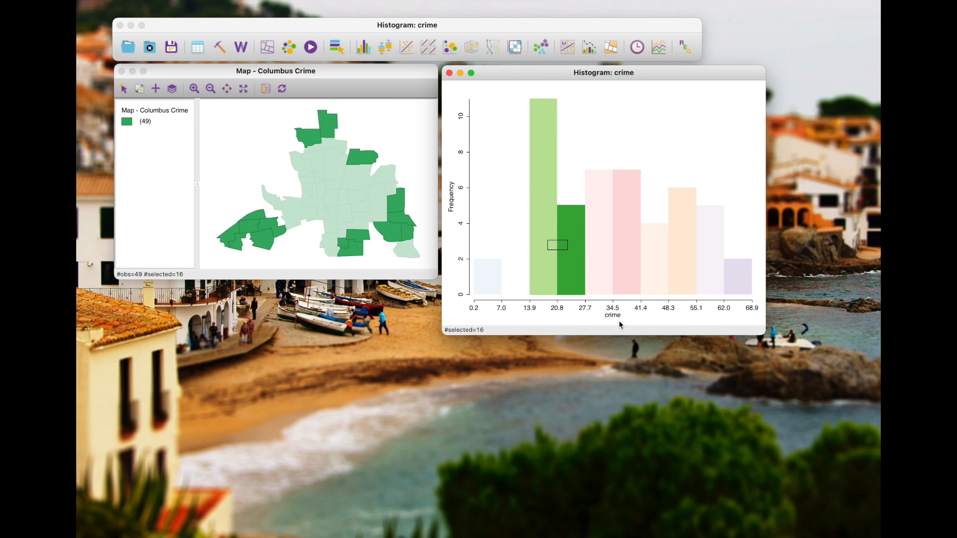
click(640, 143)
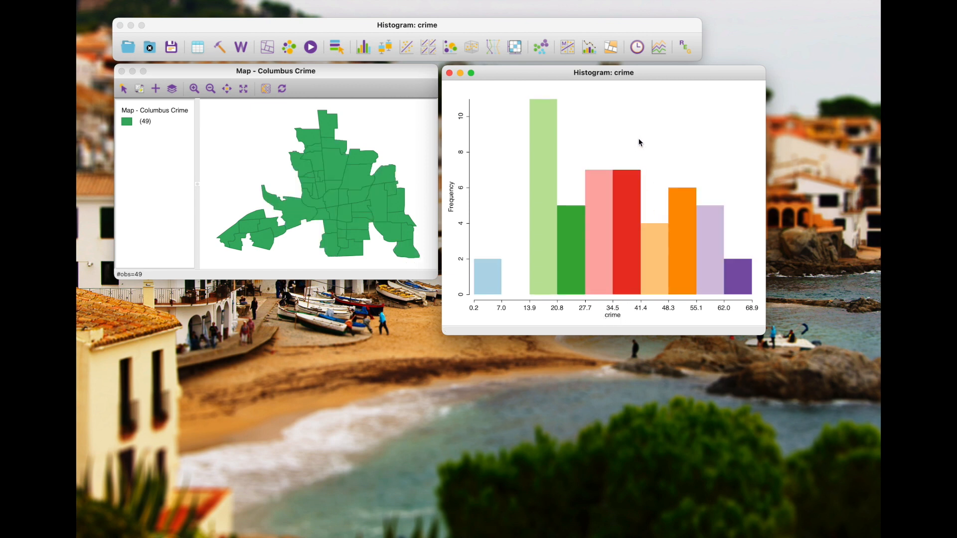
Create a box plot of the crime variable, enlarging the variable list to show all entries
click(388, 50)
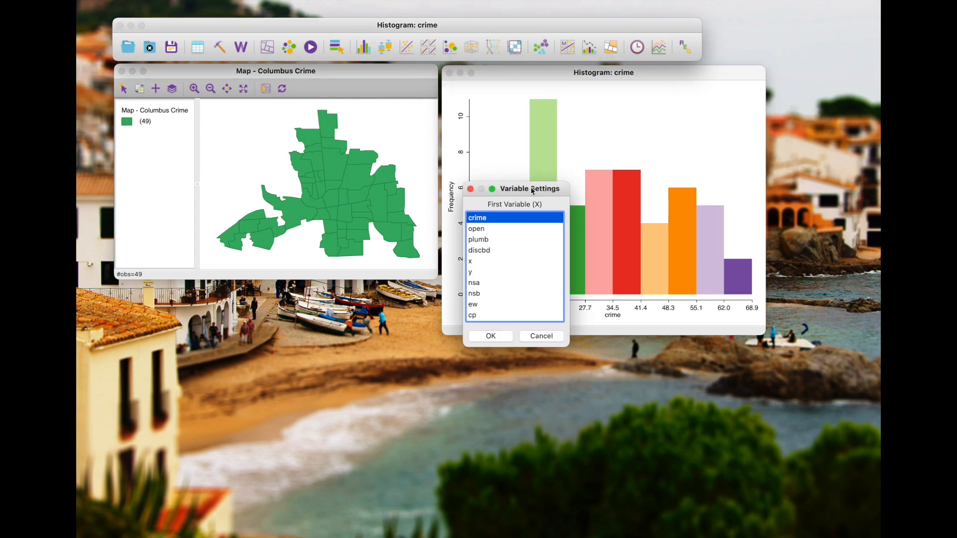
click(470, 188)
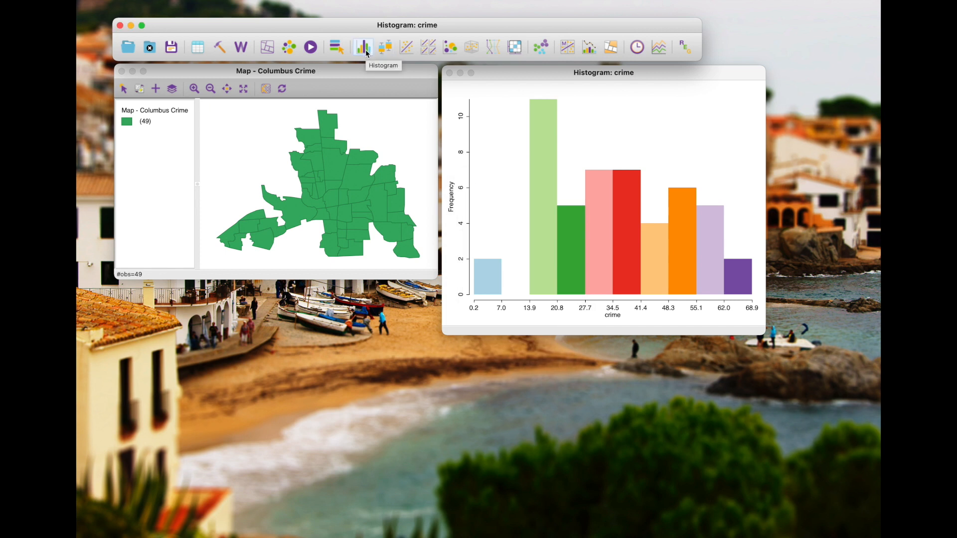
click(387, 50)
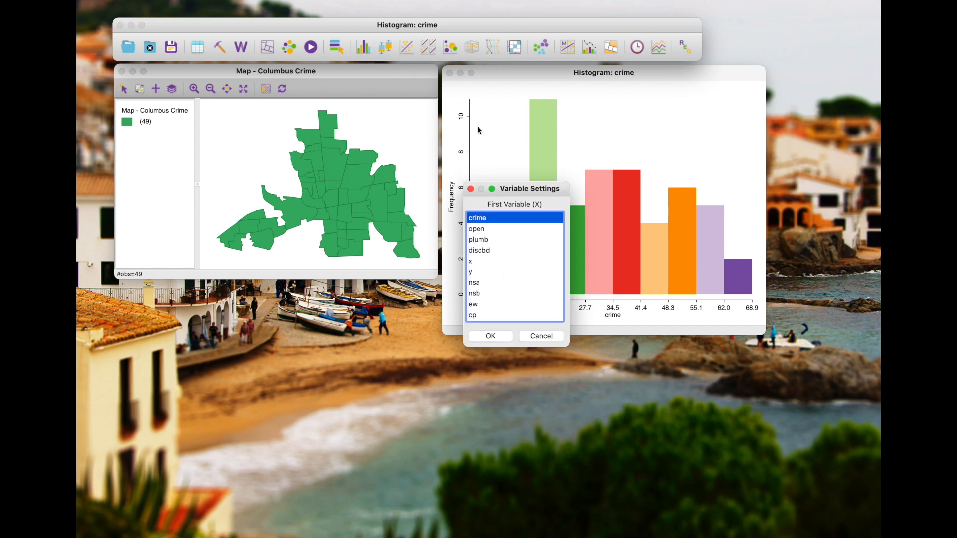
drag(518, 185, 449, 103)
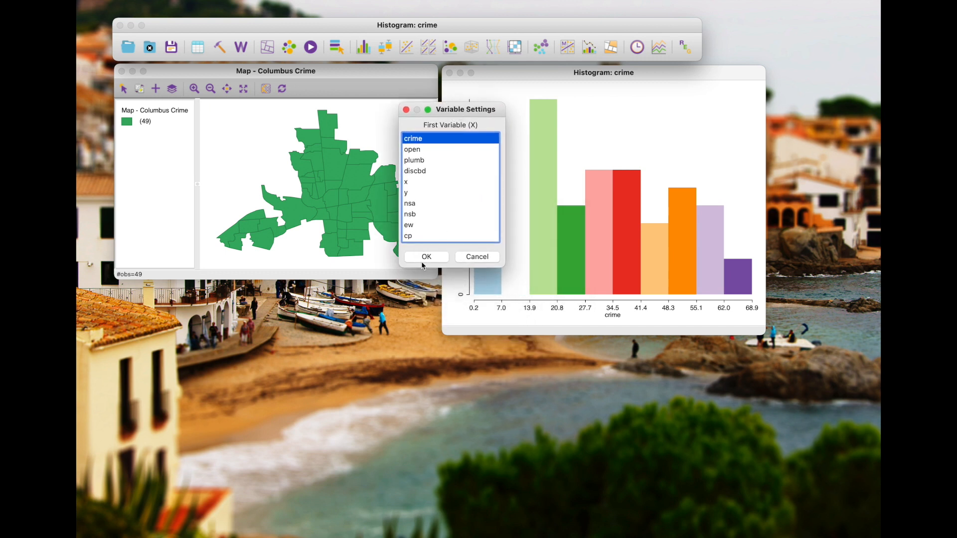
drag(453, 269, 454, 404)
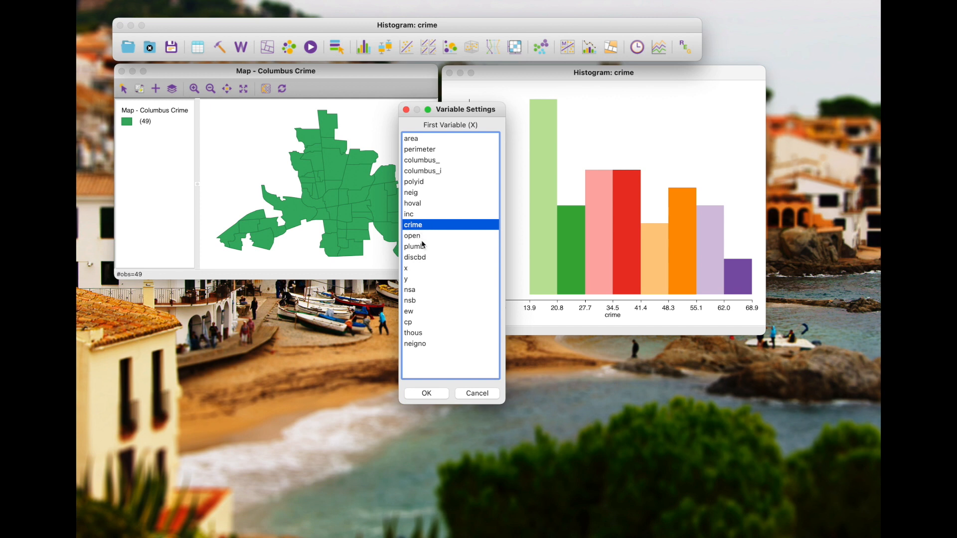
click(426, 393)
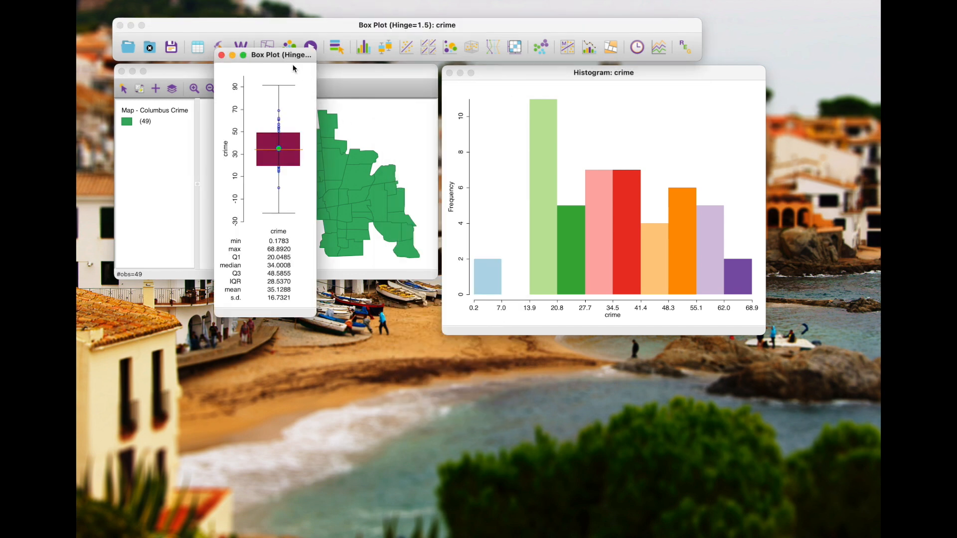
Widen the crime box plot window and place it below the map and histogram
drag(292, 63, 417, 160)
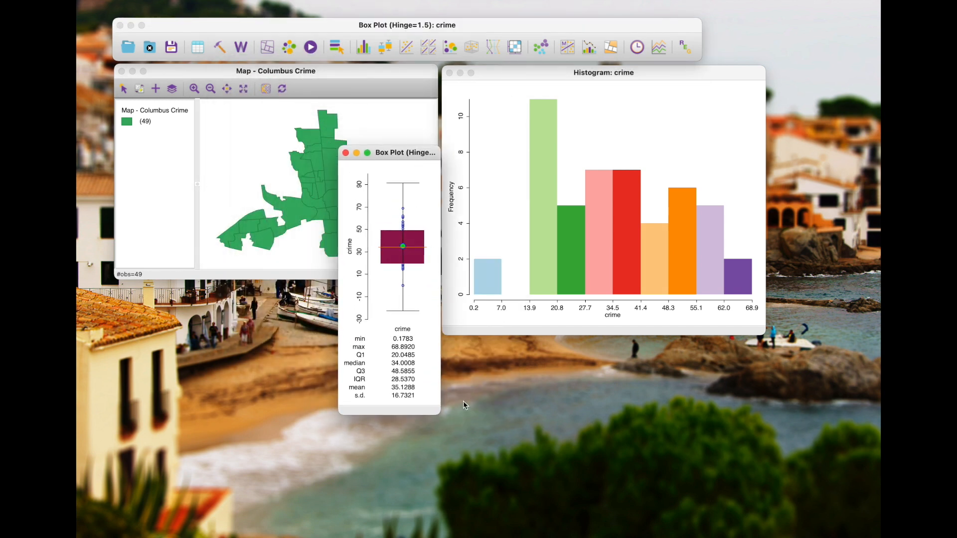
drag(440, 417, 560, 434)
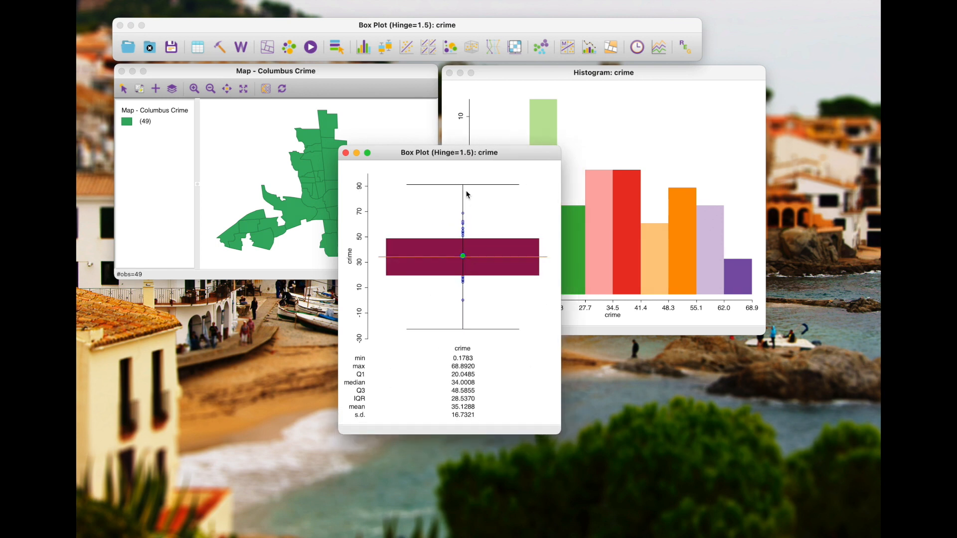
drag(452, 153, 385, 245)
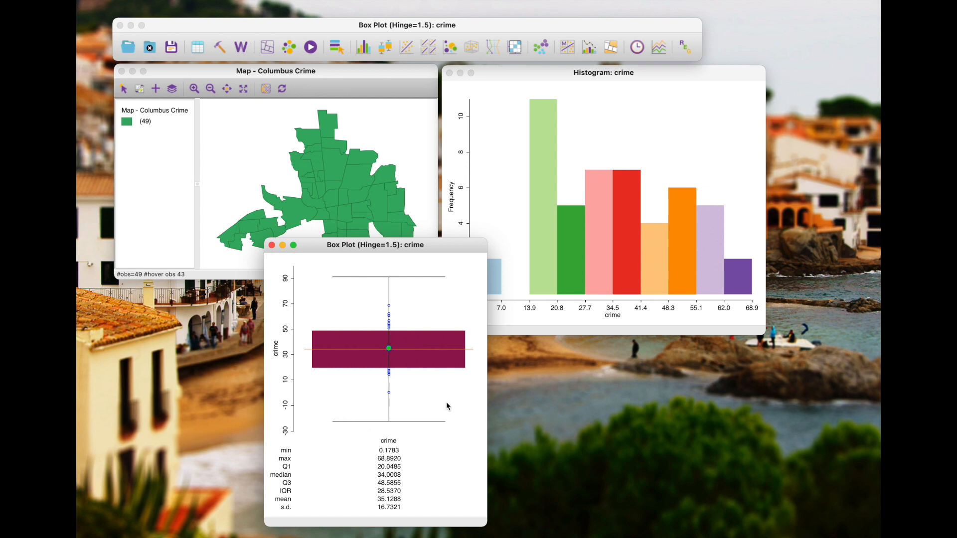
Box-select the box plot's observations above the box, then those below it, to compare them in the linked views, and clear the selection
drag(380, 297, 397, 330)
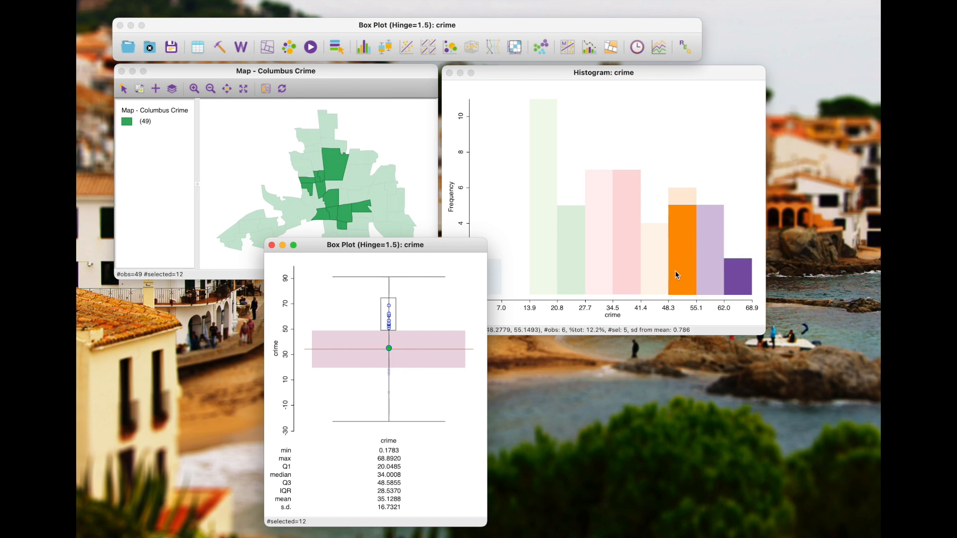
drag(407, 406, 376, 370)
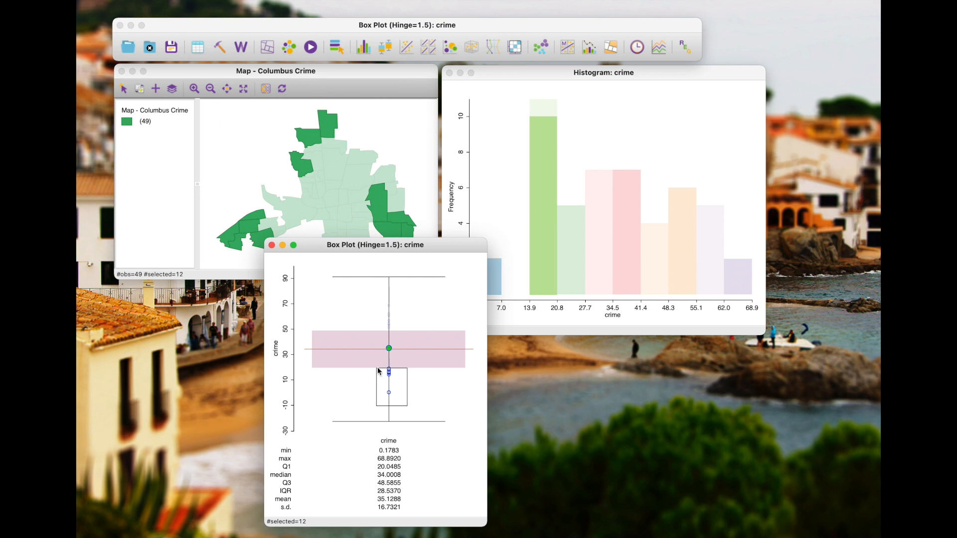
drag(395, 245, 469, 246)
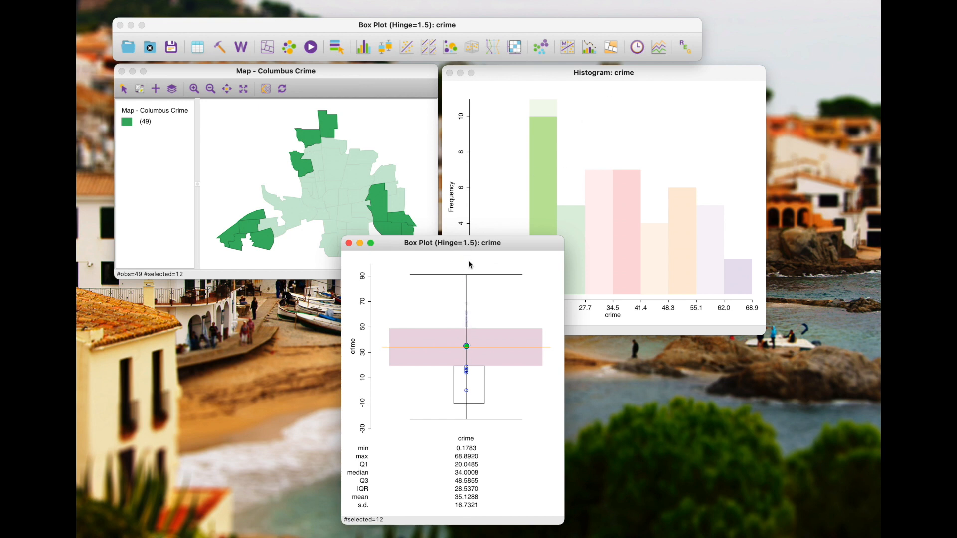
drag(460, 250, 370, 258)
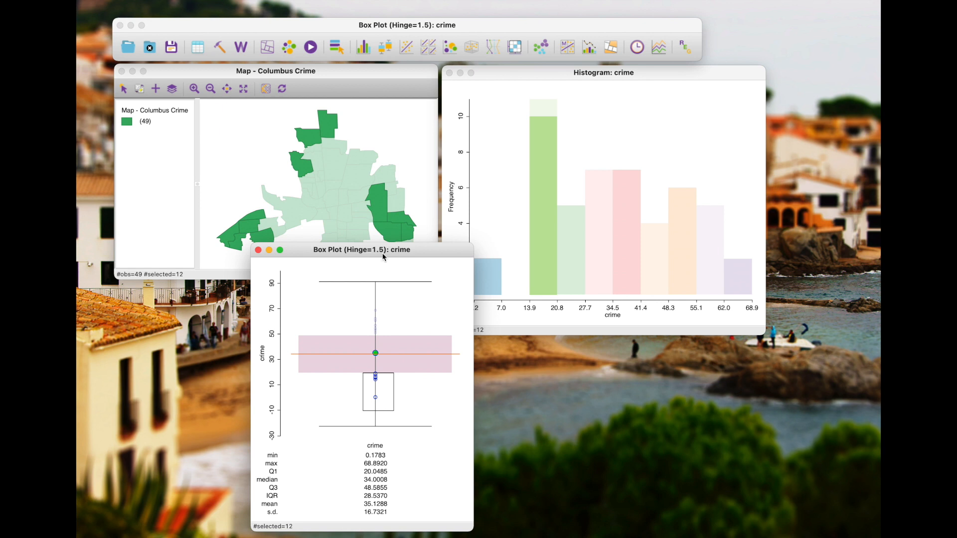
drag(375, 253, 548, 244)
click(572, 333)
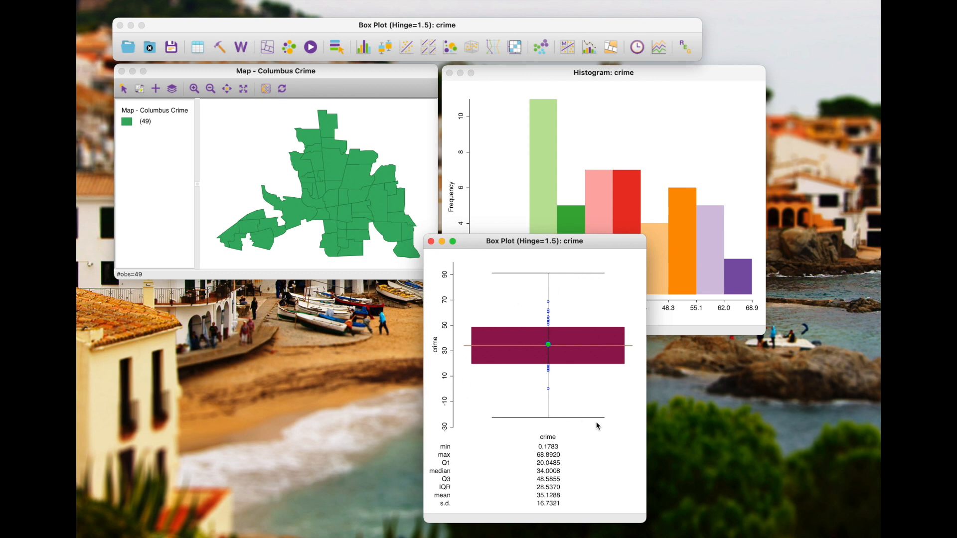
Move the crime box plot aside and create a box plot of the plumb variable, enlarging the variable list to show more entries
drag(543, 246, 630, 166)
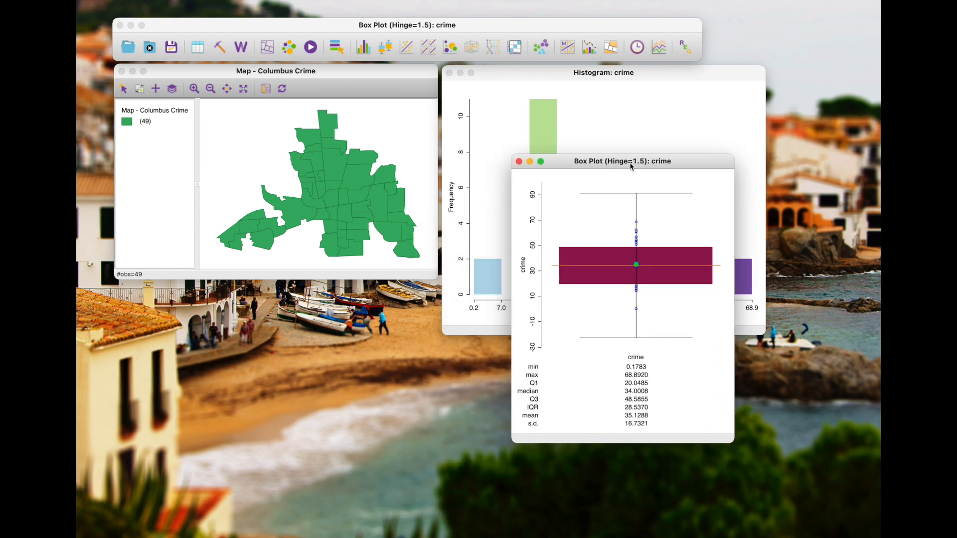
click(385, 48)
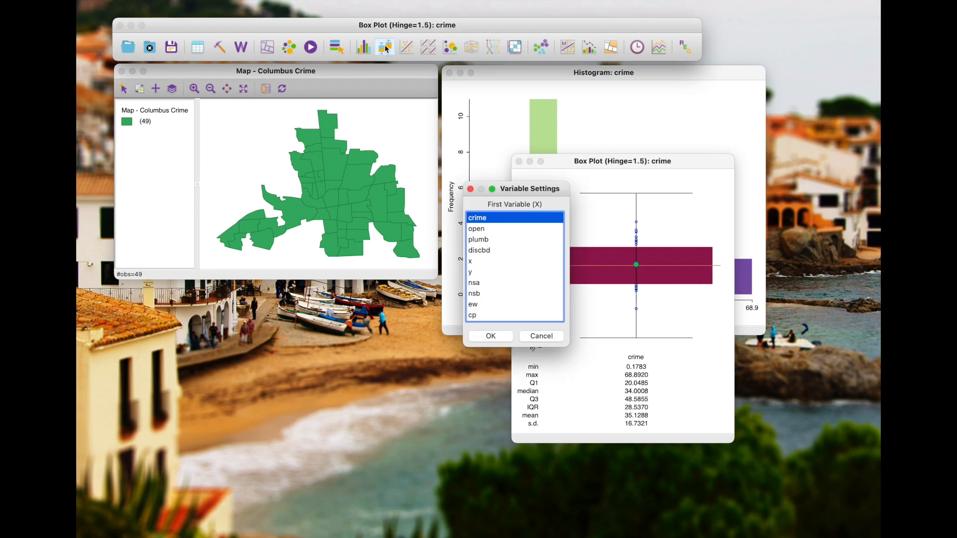
drag(516, 194, 360, 178)
drag(360, 333, 354, 427)
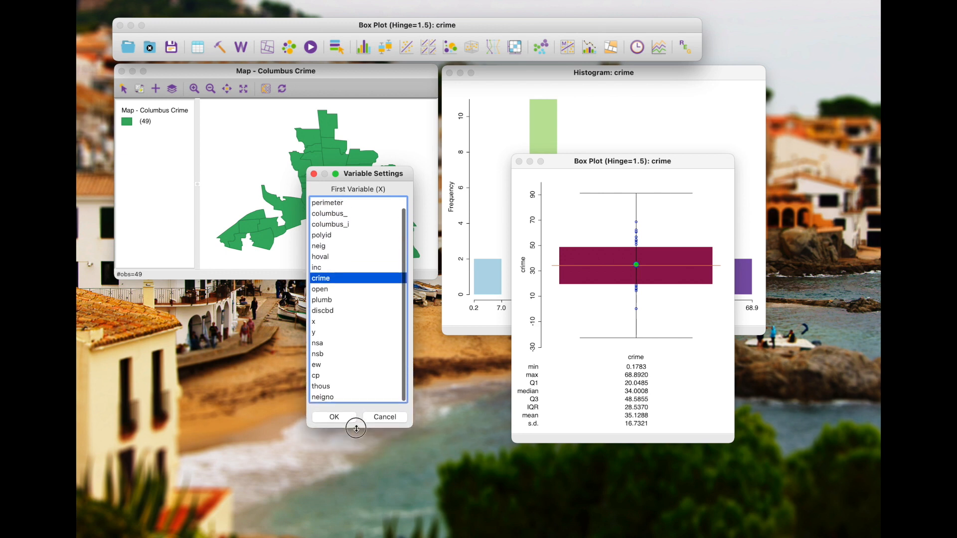
click(328, 300)
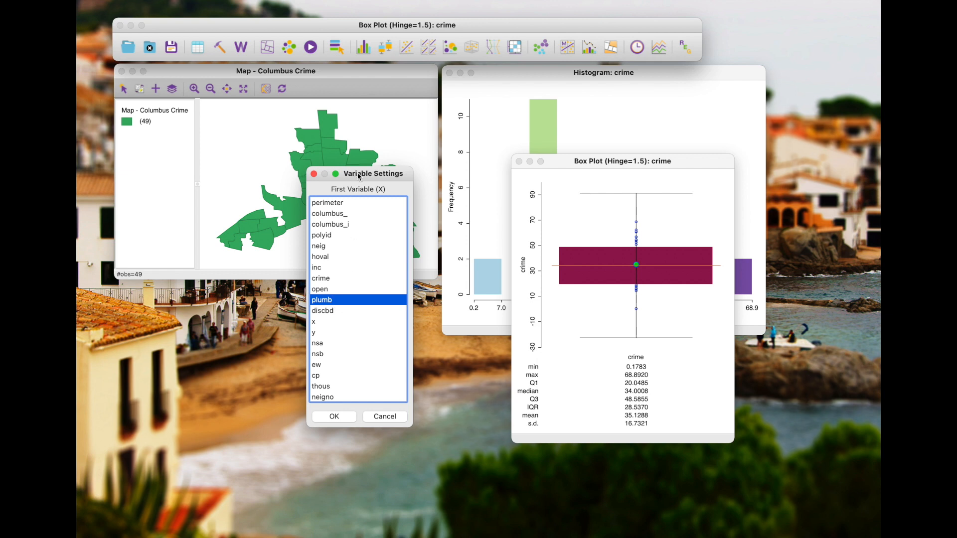
click(336, 416)
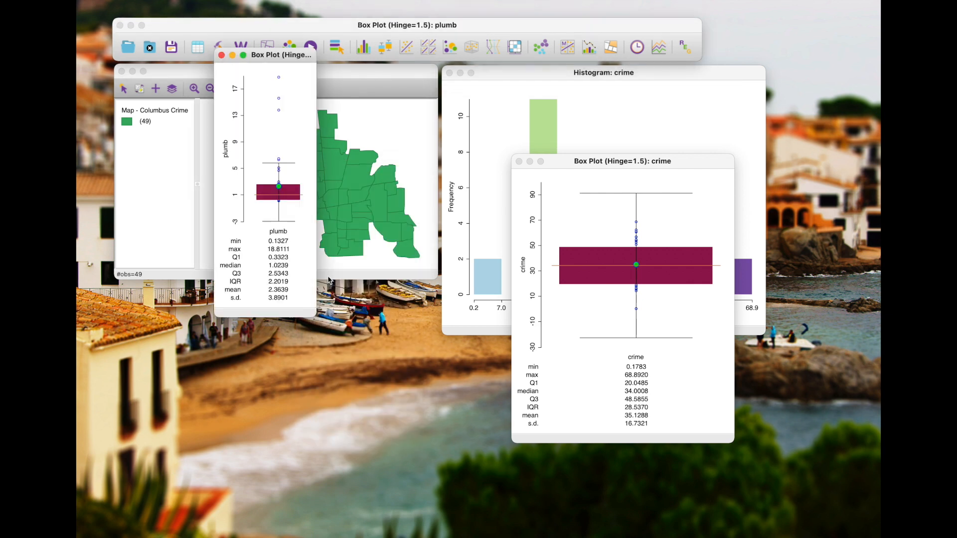
Enlarge the plumb box plot window and place it over the map's legend so that most of the map stays uncovered
drag(277, 58, 181, 176)
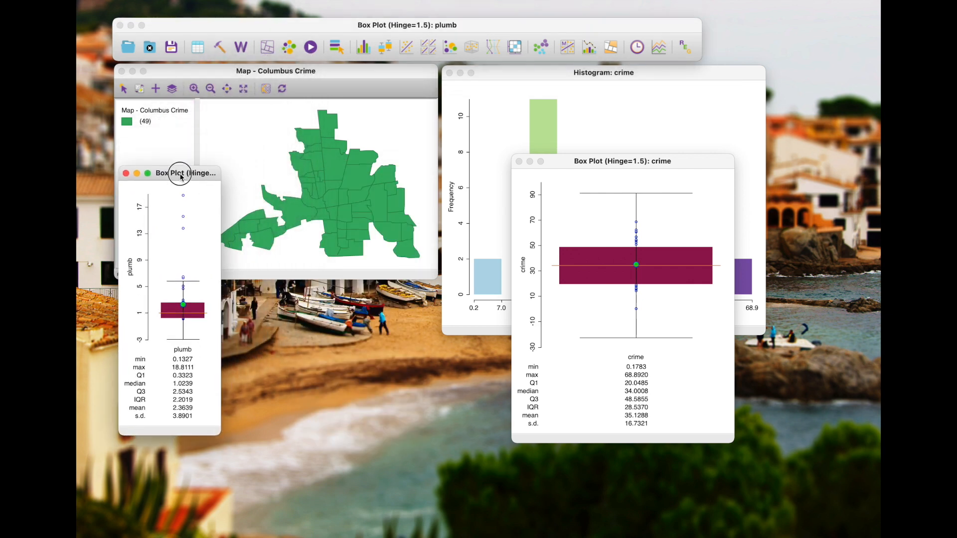
drag(220, 435, 290, 472)
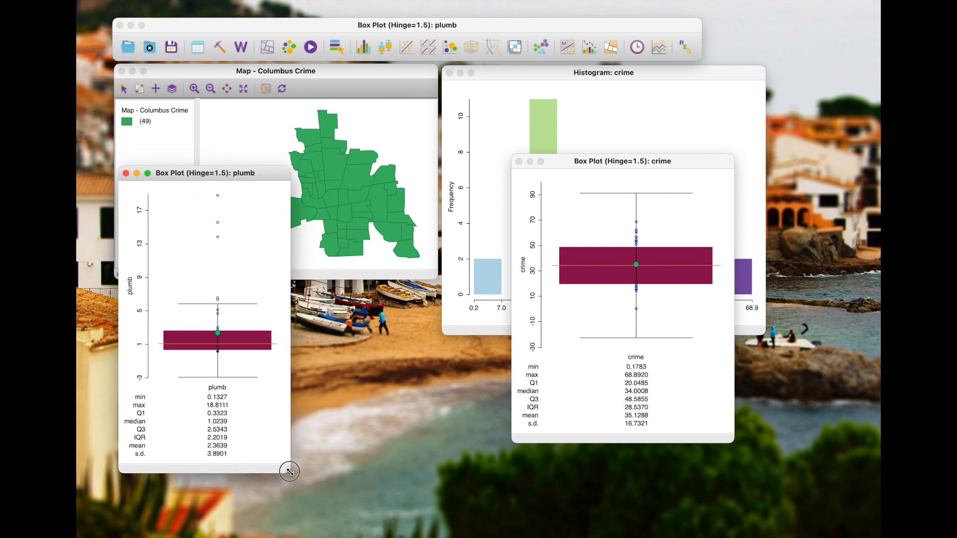
drag(214, 176, 183, 182)
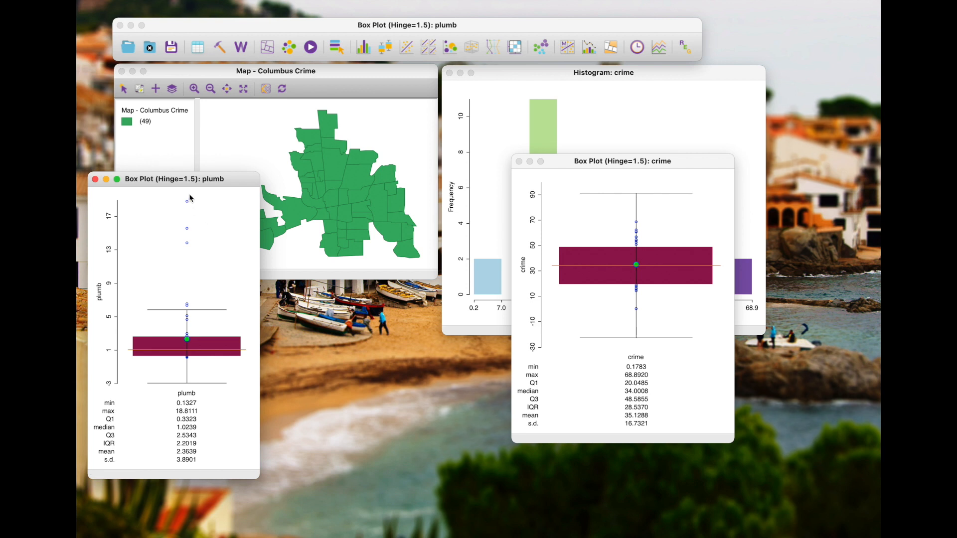
Box-select the plumb outliers above the upper whisker, move the crime box plot to compare them in the linked views, and clear the selection
mouse_move(189, 310)
drag(161, 193, 207, 313)
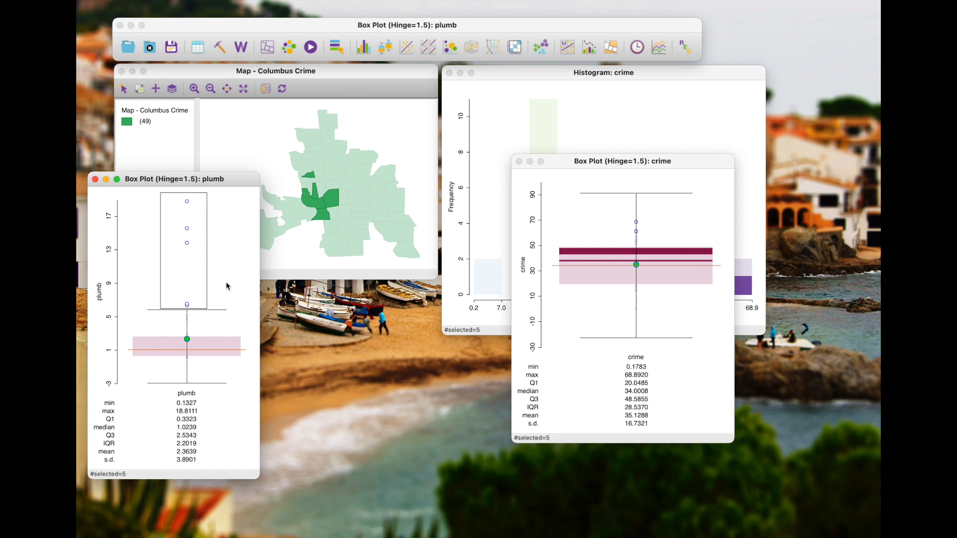
drag(596, 162, 349, 181)
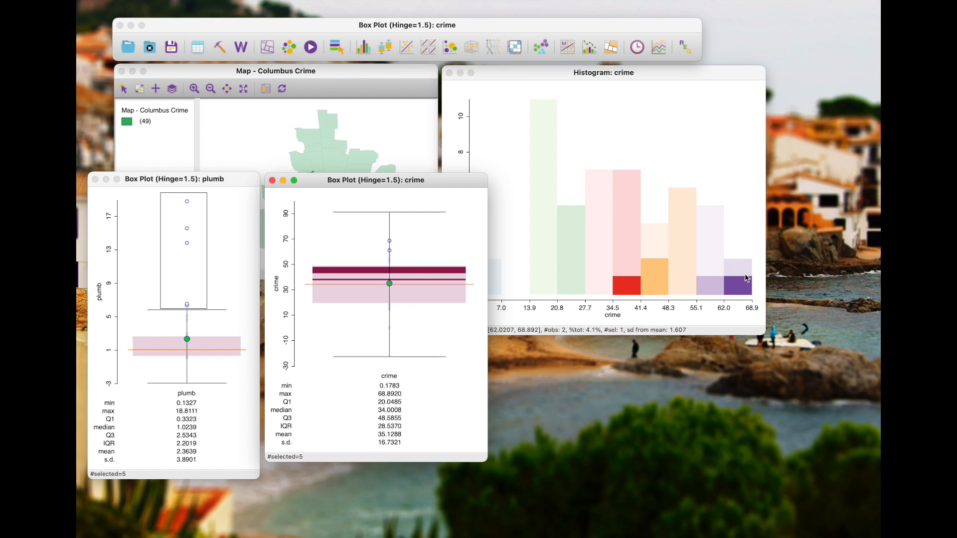
click(377, 77)
drag(449, 185, 641, 182)
click(99, 199)
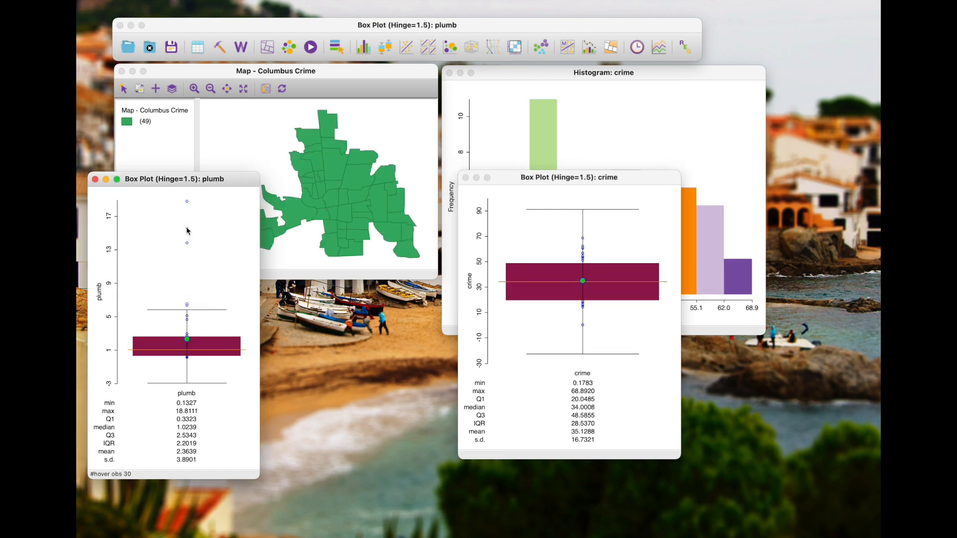
Box-select the three highest plumb outliers, shift the crime box plot to inspect them in the map and histogram, and clear the selection
drag(173, 197, 203, 248)
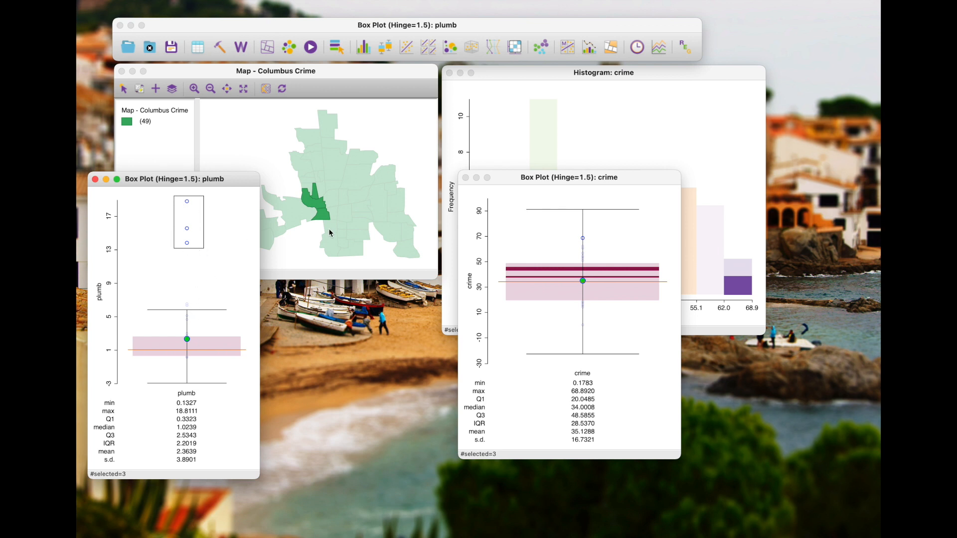
drag(585, 177, 520, 248)
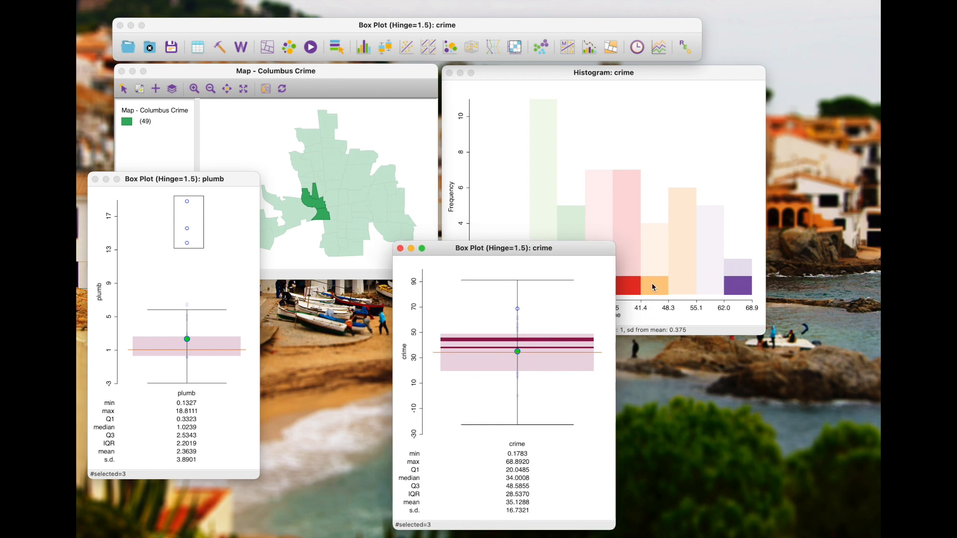
drag(564, 248, 770, 175)
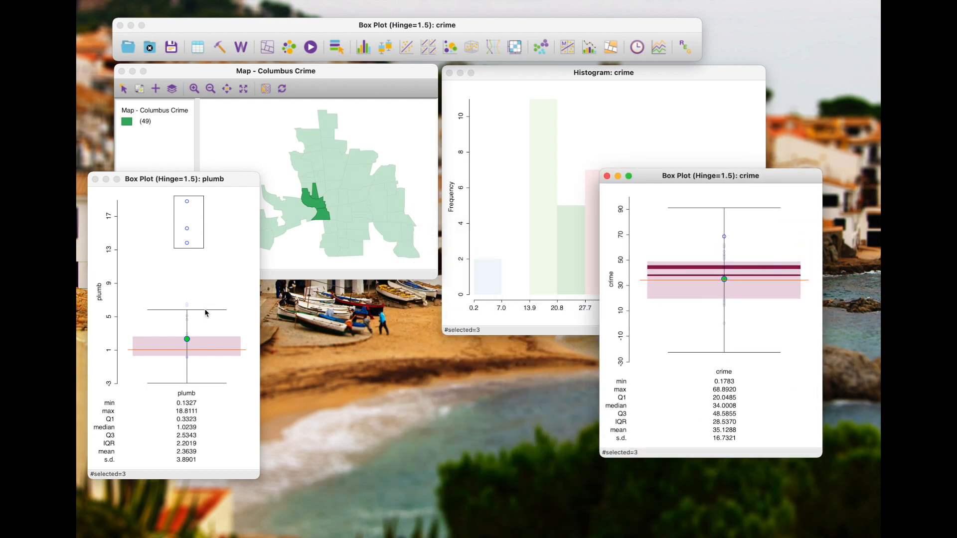
click(193, 364)
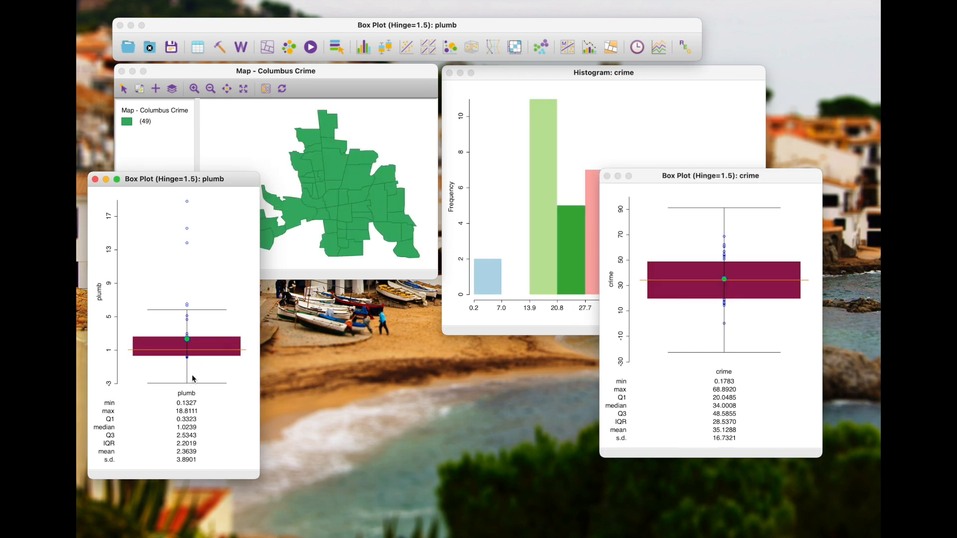
Box-select the plumb observations just below the box and reposition both box plots to inspect them in the linked views
click(185, 358)
drag(183, 357, 181, 357)
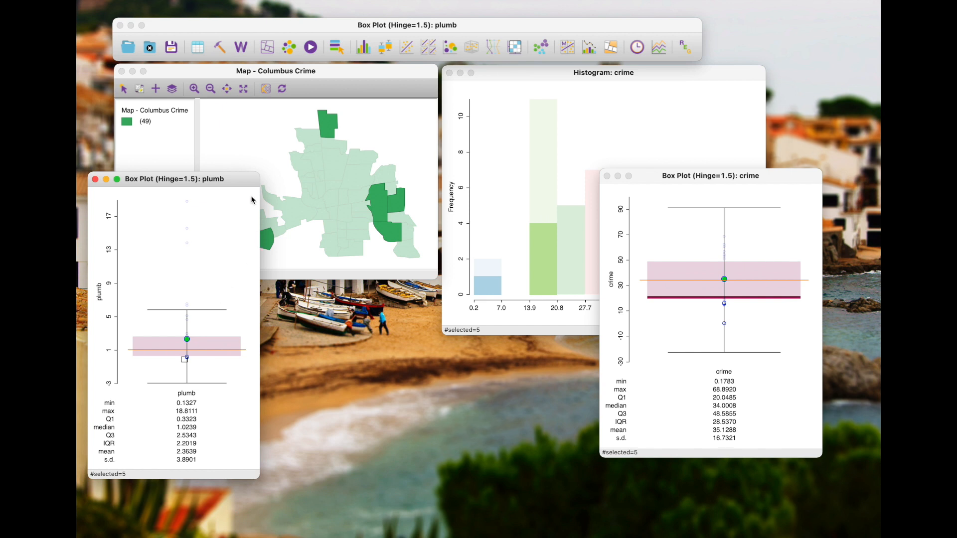
drag(203, 173, 365, 177)
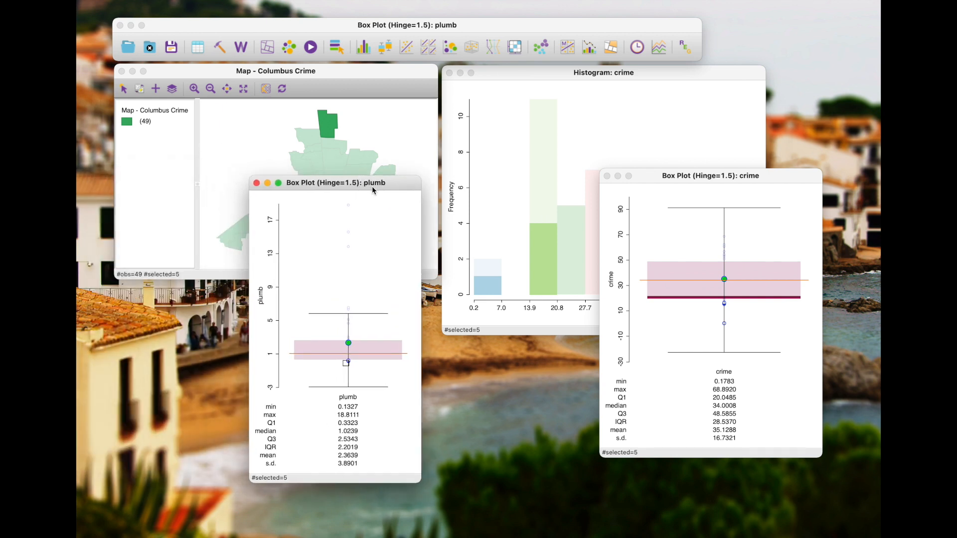
mouse_move(685, 182)
mouse_down()
mouse_move(587, 219)
mouse_move(689, 171)
mouse_up()
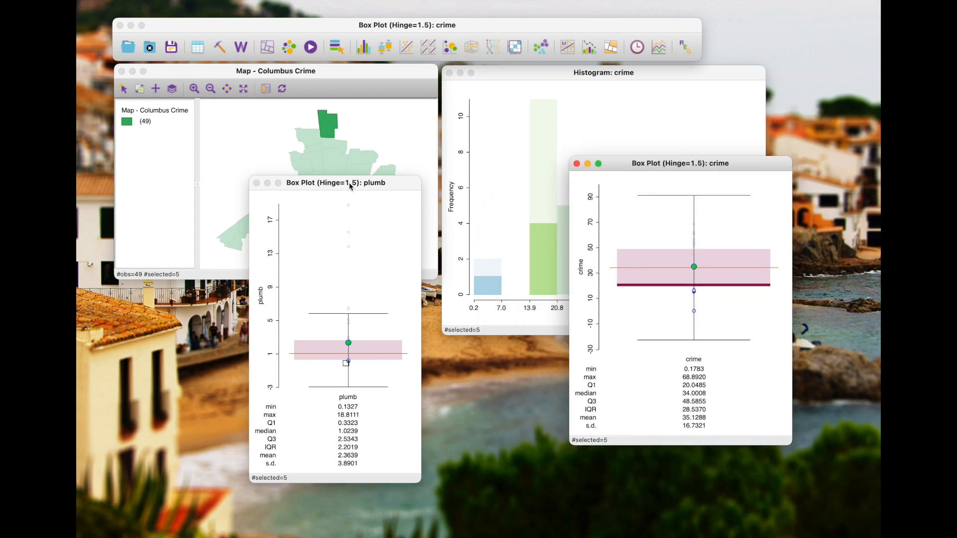
drag(350, 184, 245, 200)
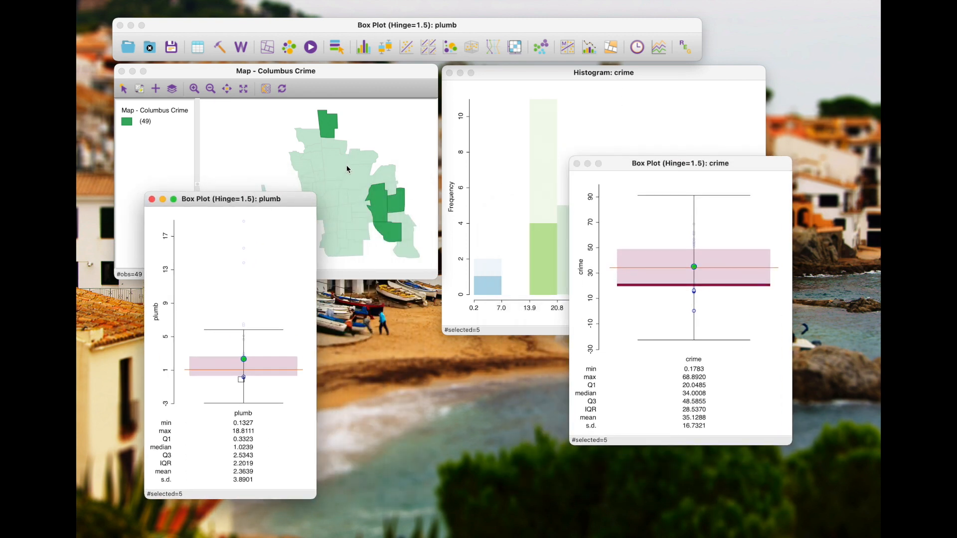
Place the plumb and crime box plots side by side and clear the selection
drag(286, 206, 256, 161)
drag(650, 165, 389, 220)
click(421, 298)
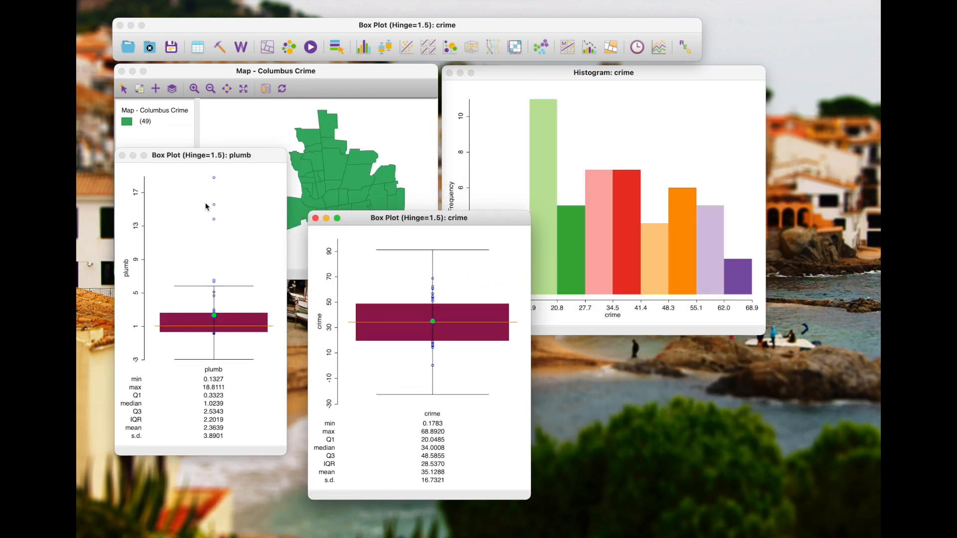
Box-select the three highest plumb outliers again, move the map clear of the box plots to inspect them, and clear the selection
drag(189, 178, 232, 228)
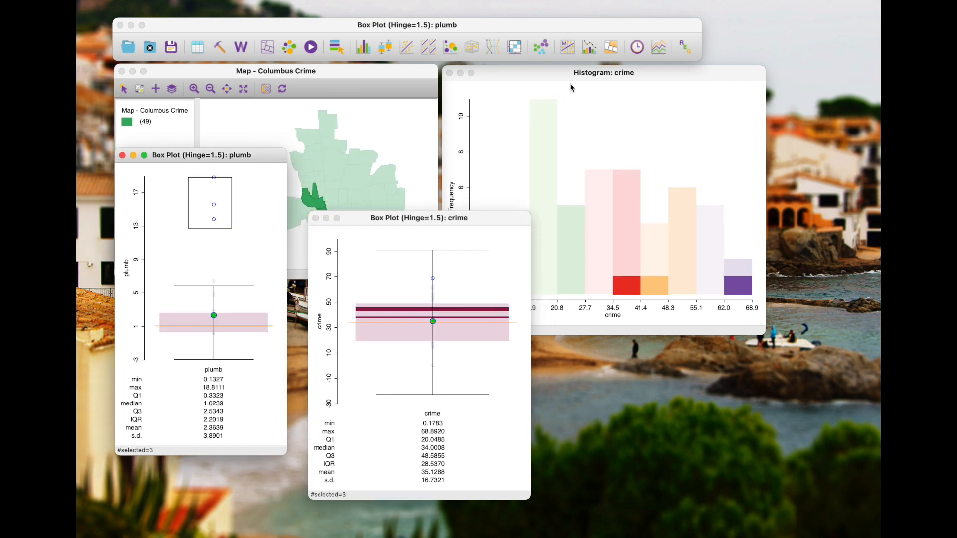
drag(387, 67, 827, 220)
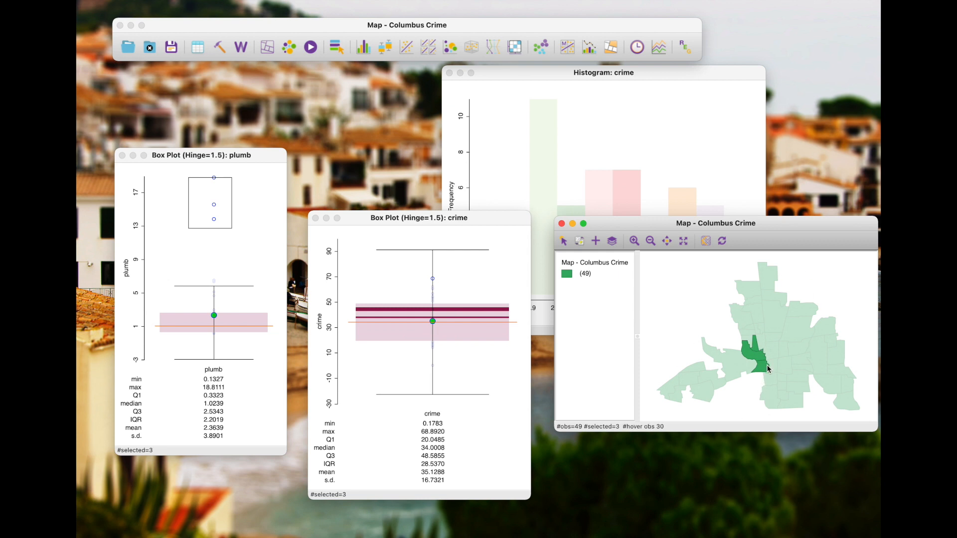
click(227, 198)
Box-select the crime observations above the box, then select the histogram bins 34.5–41.4, 13.9–20.8, 20.8–27.7 and 48.3–55.1 in turn to compare the linked views
drag(416, 270, 444, 303)
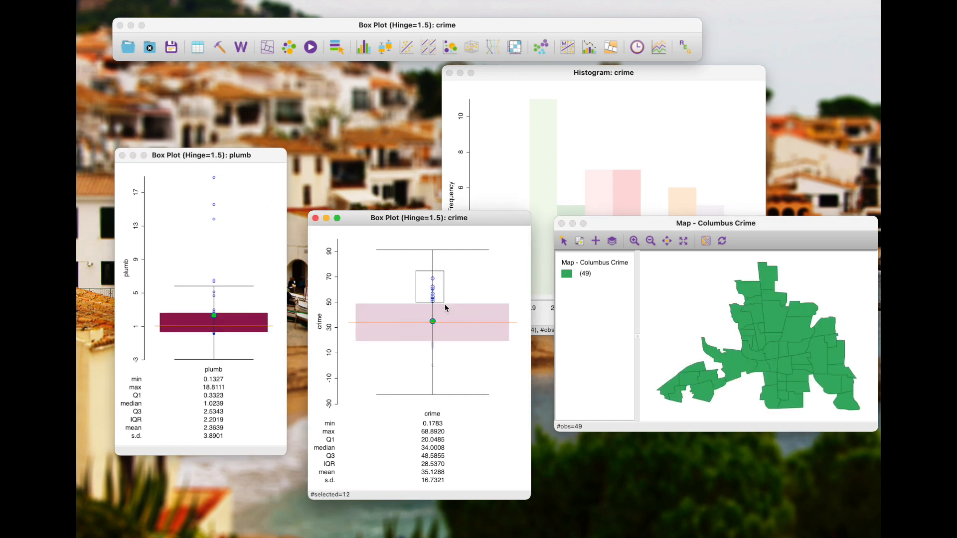
click(625, 203)
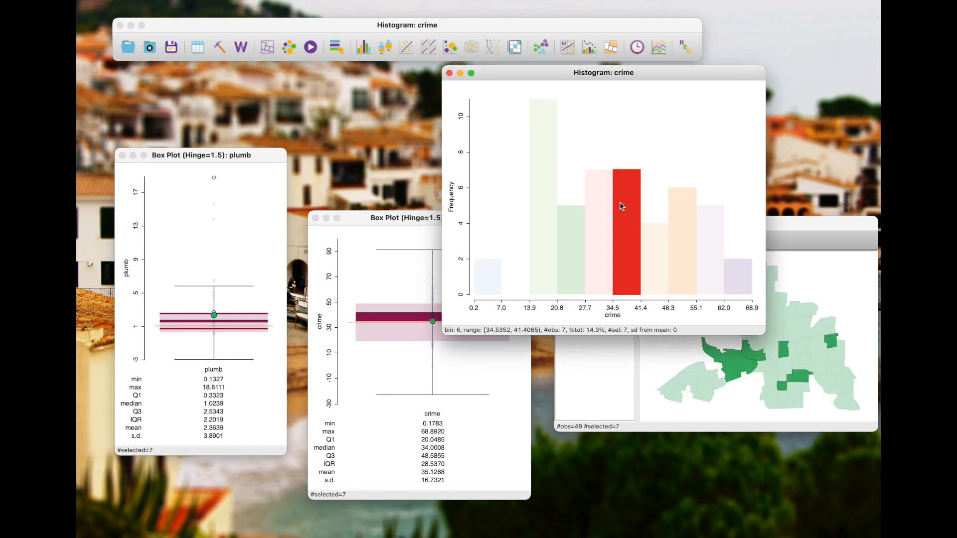
click(548, 212)
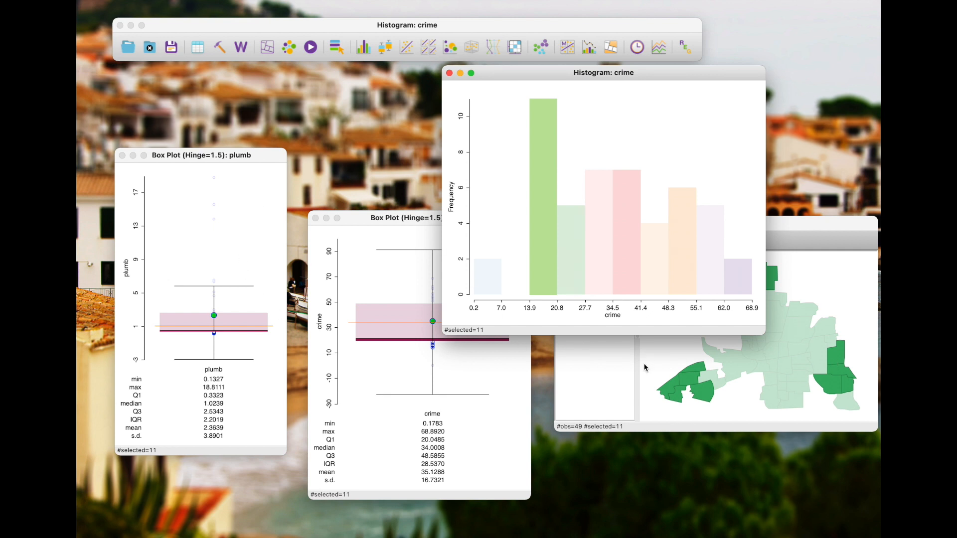
click(572, 214)
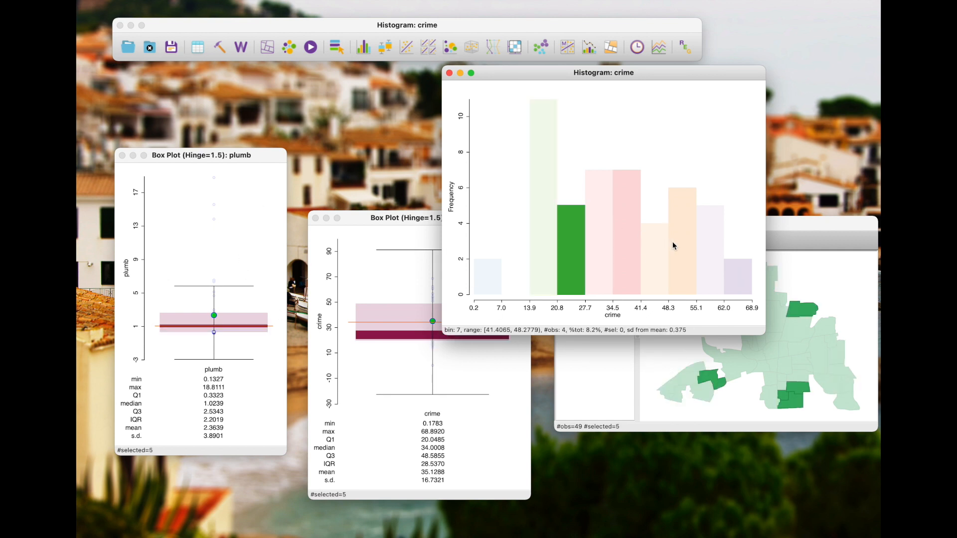
click(680, 248)
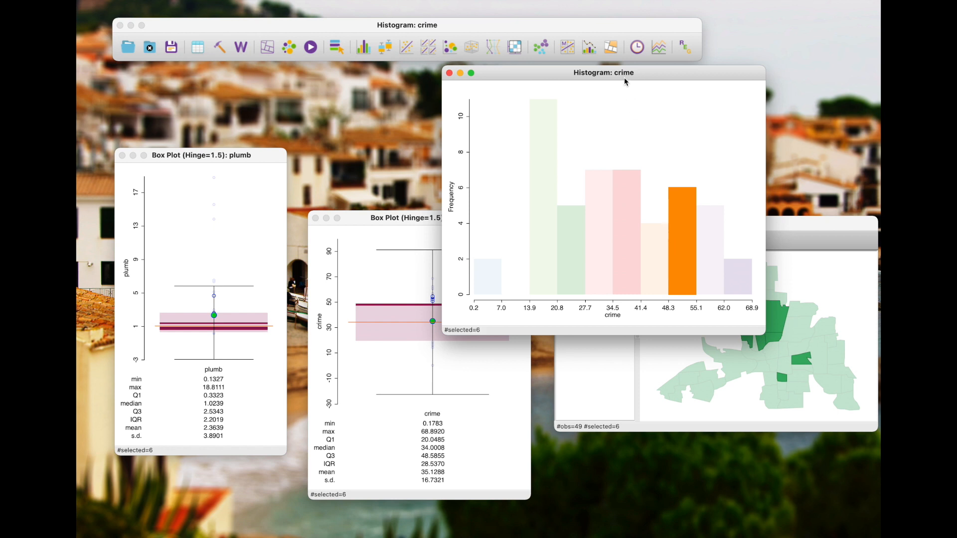
key(super+shift+5)
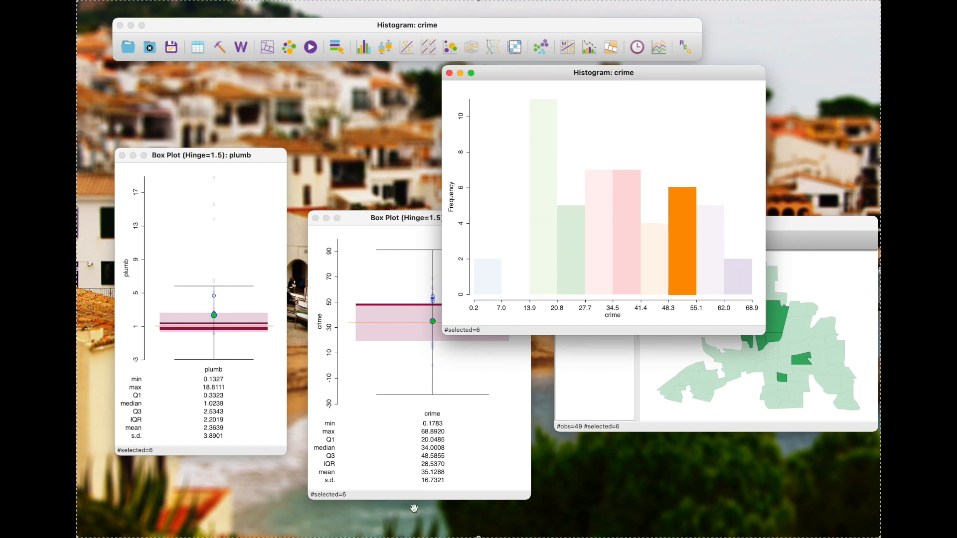